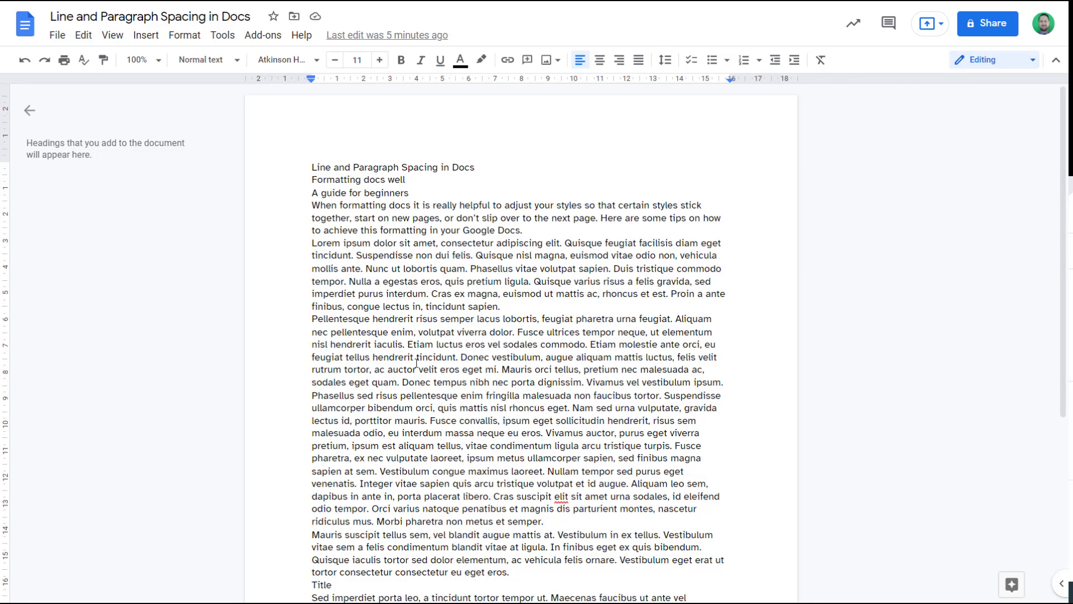
# Apply the Title style to the document's first line, "Line and Paragraph Spacing in Docs".
pyautogui.scroll(-2, 417, 362)
pyautogui.scroll(2, 397, 336)
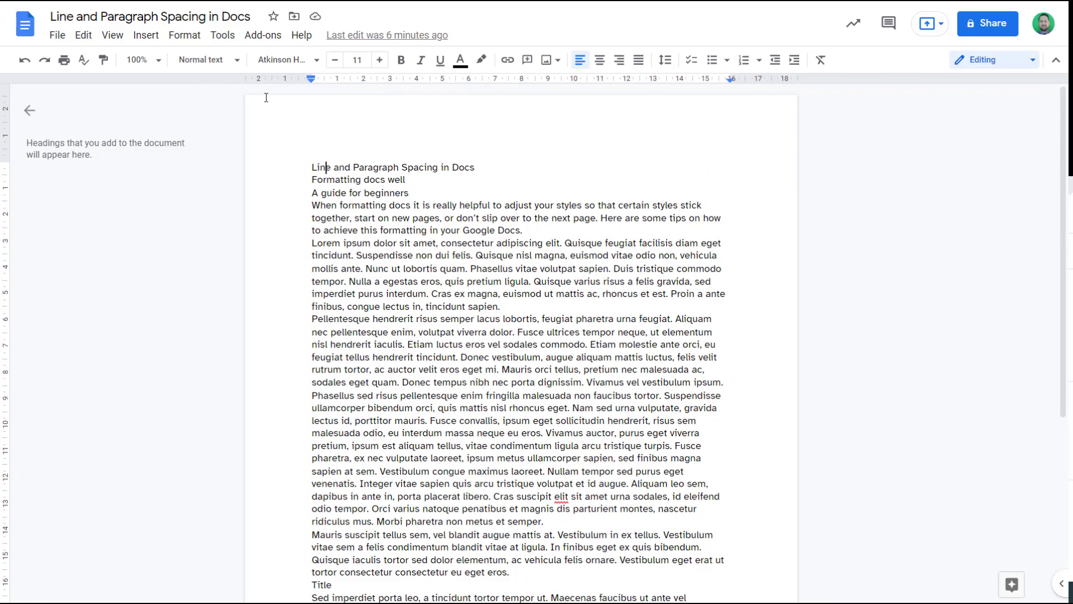
pyautogui.click(221, 66)
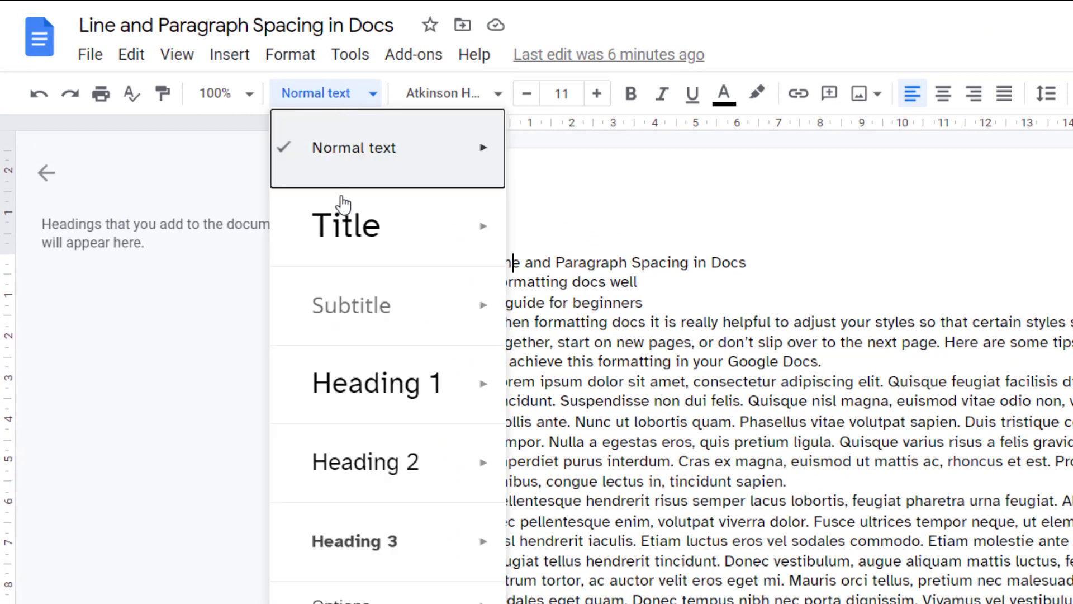
pyautogui.click(341, 230)
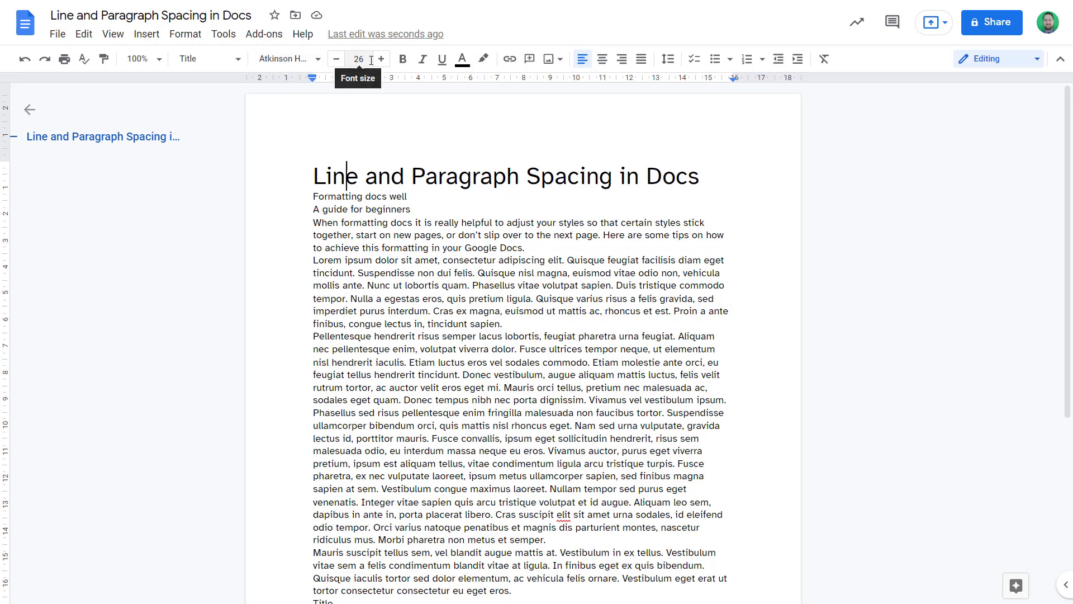
# Look through the line and paragraph spacing options that apply to the title line.
pyautogui.click(669, 60)
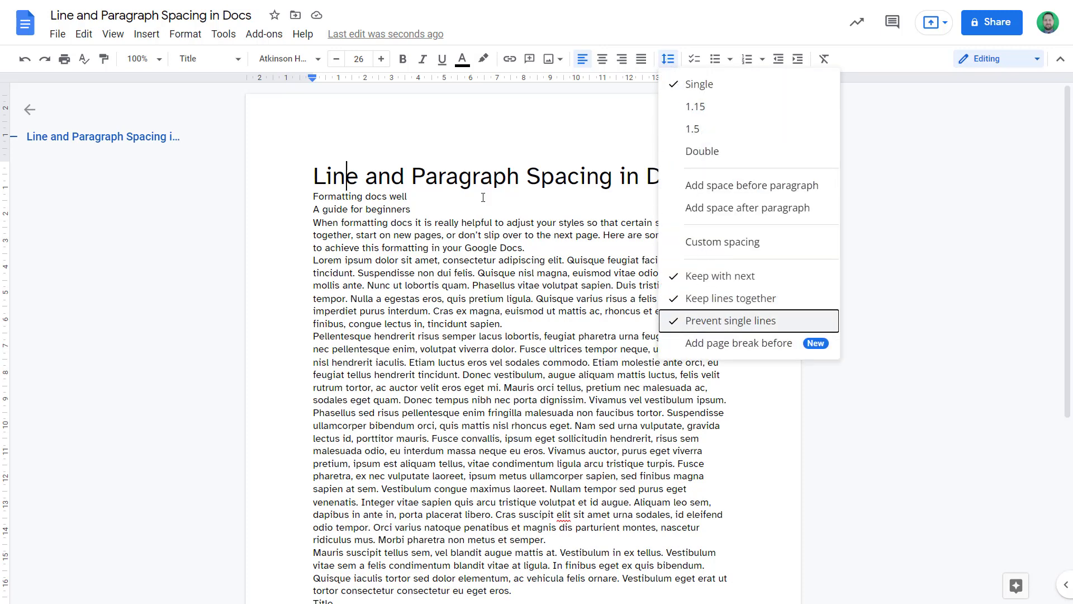
pyautogui.click(223, 63)
pyautogui.click(185, 34)
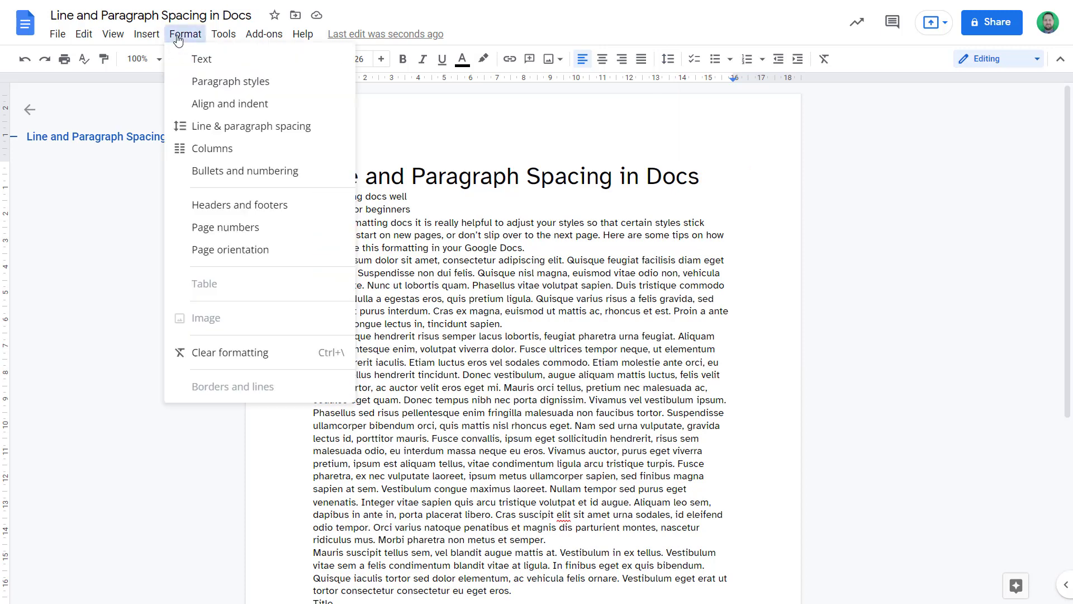
pyautogui.moveTo(203, 127)
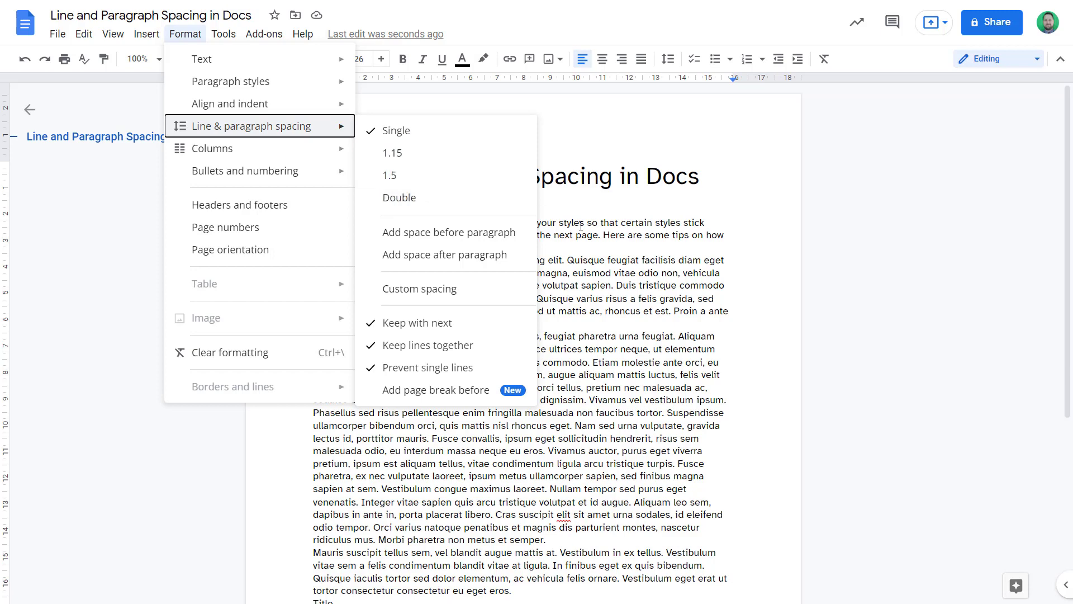
pyautogui.press('Escape')
# Try line spacings of 1.15, 1.5 and Double on the paragraph starting with "Lorem ipsum".
pyautogui.click(417, 297)
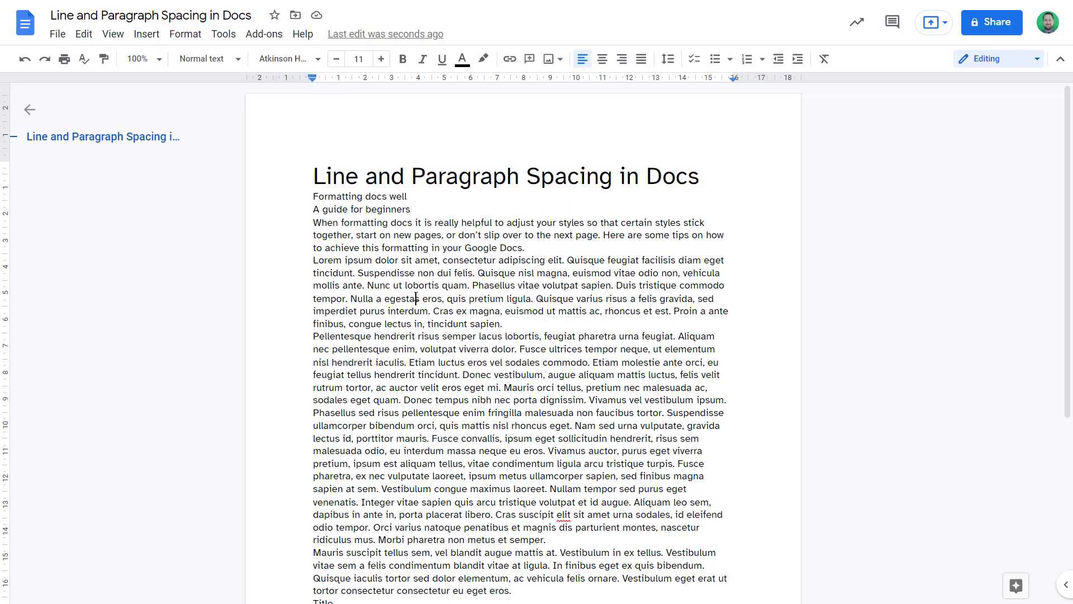
pyautogui.tripleClick(427, 278)
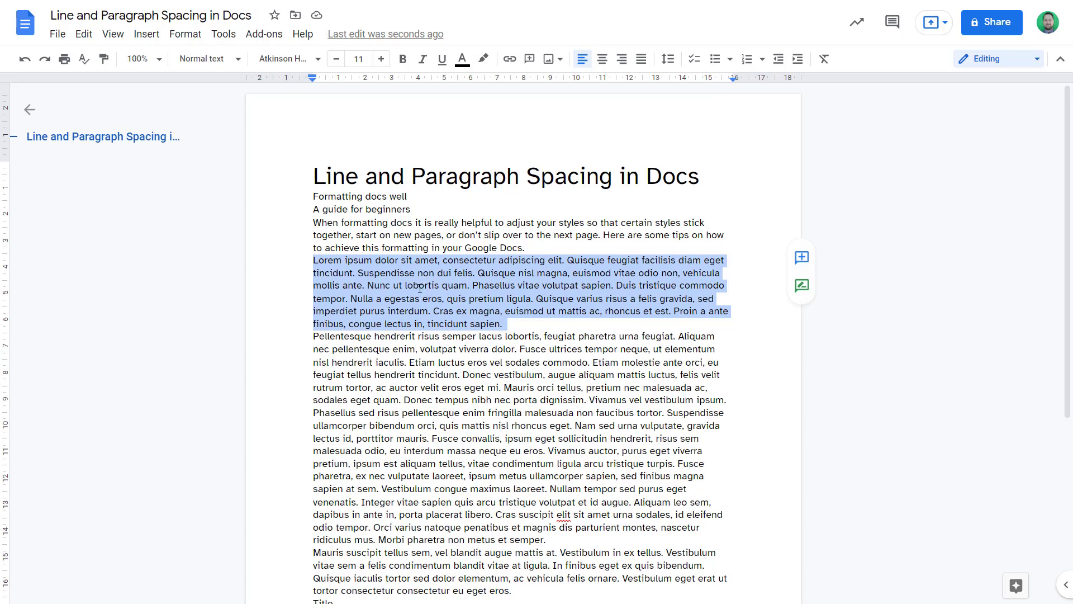
pyautogui.click(668, 59)
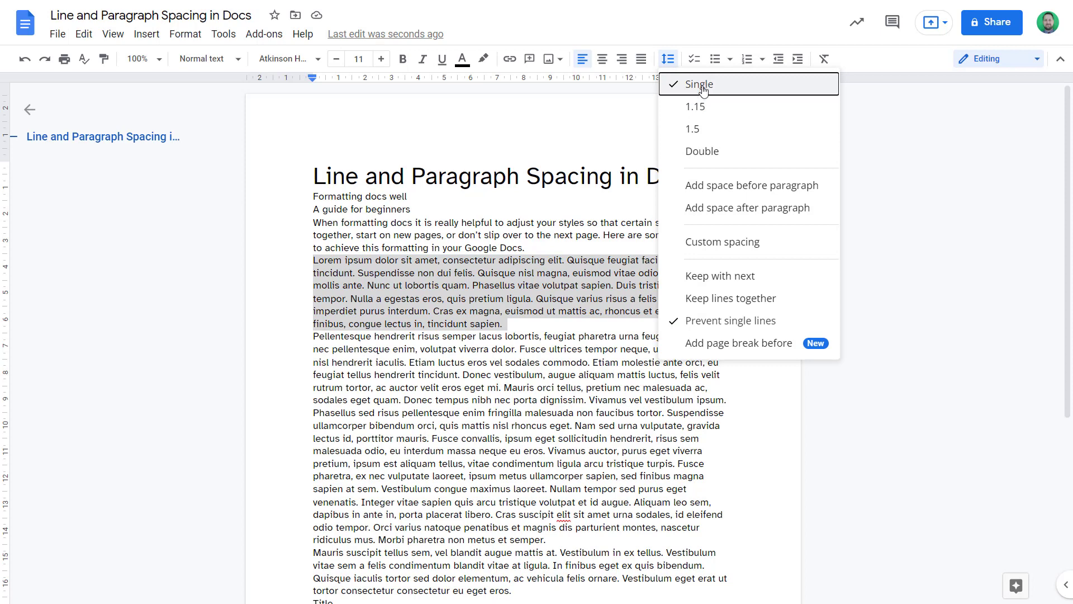
pyautogui.click(701, 112)
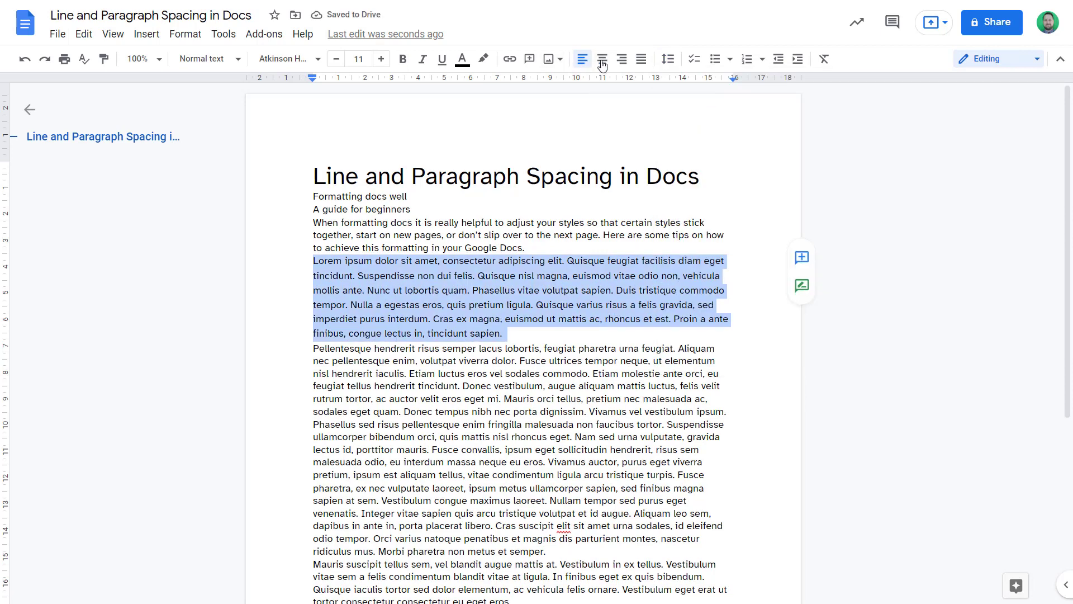
pyautogui.click(668, 59)
pyautogui.click(696, 130)
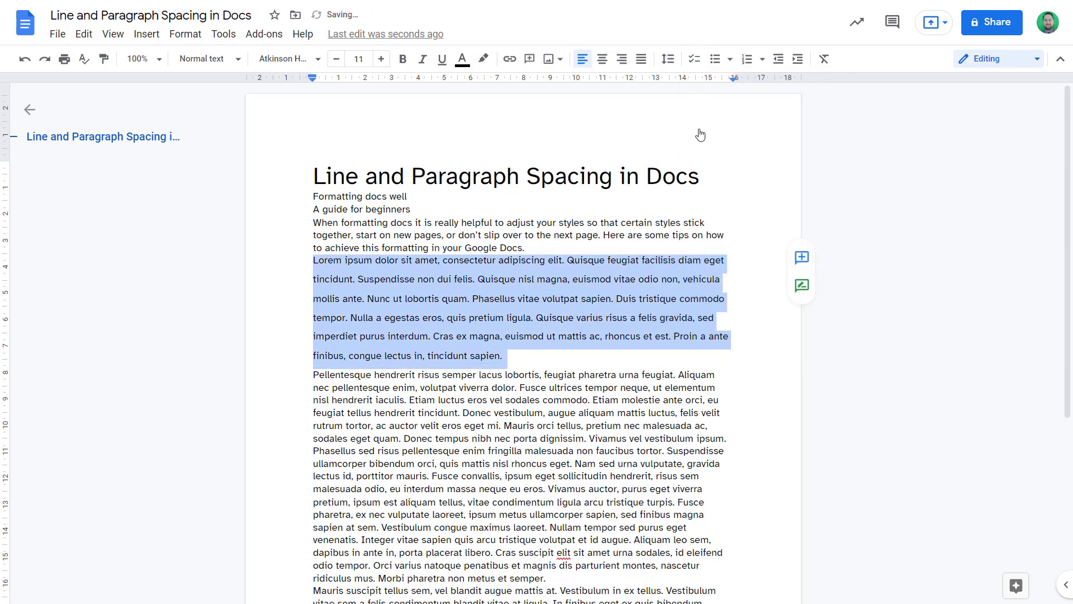
pyautogui.click(668, 58)
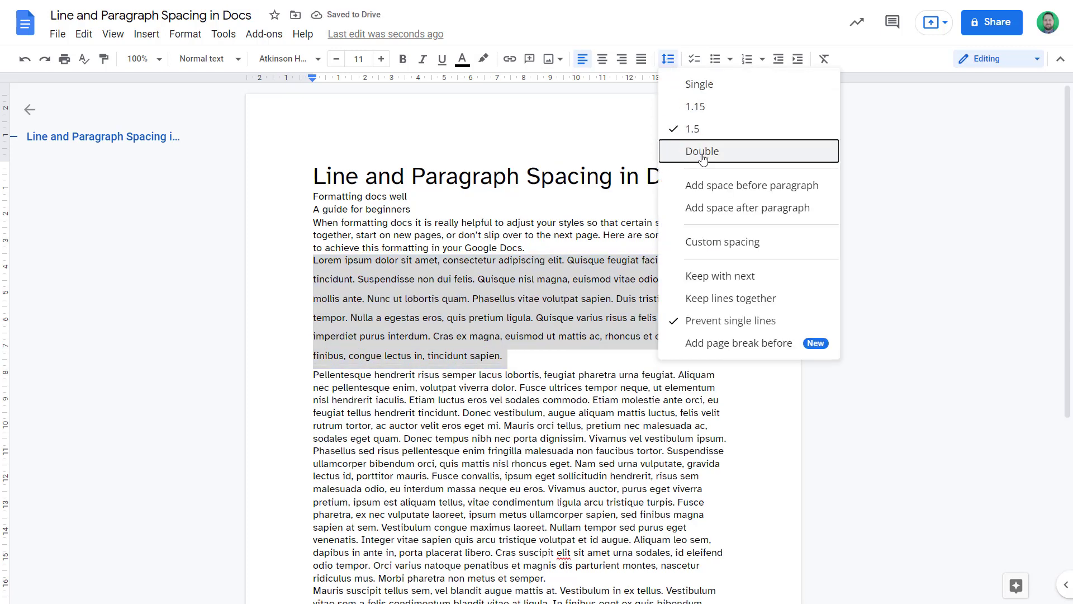
pyautogui.click(703, 158)
pyautogui.click(533, 395)
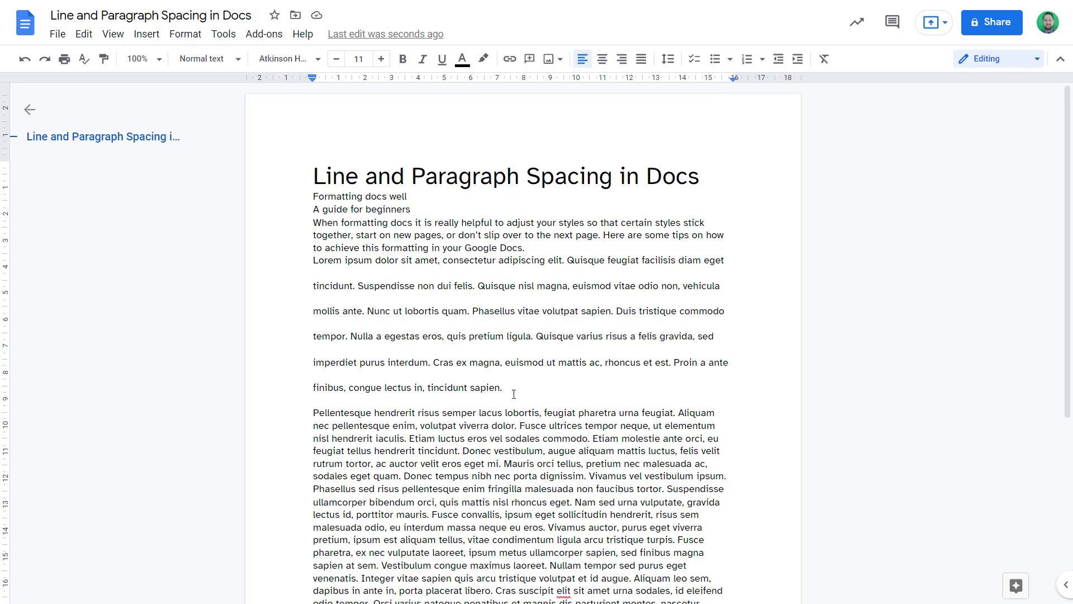
# Set the line spacing of the "Lorem ipsum" paragraph back to 1.15.
pyautogui.moveTo(513, 394); pyautogui.dragTo(313, 260)
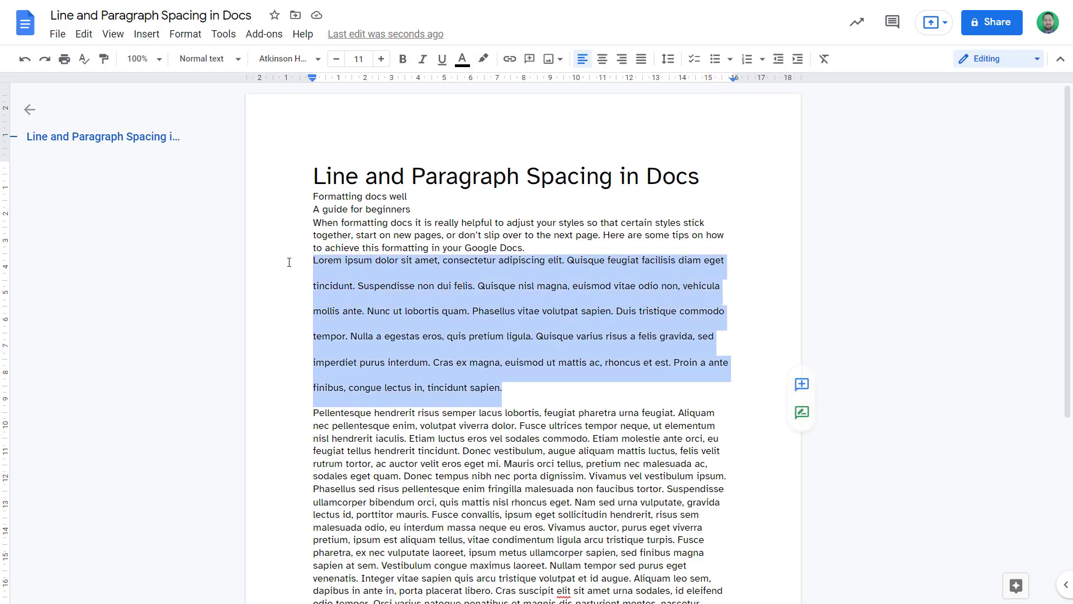
pyautogui.click(667, 58)
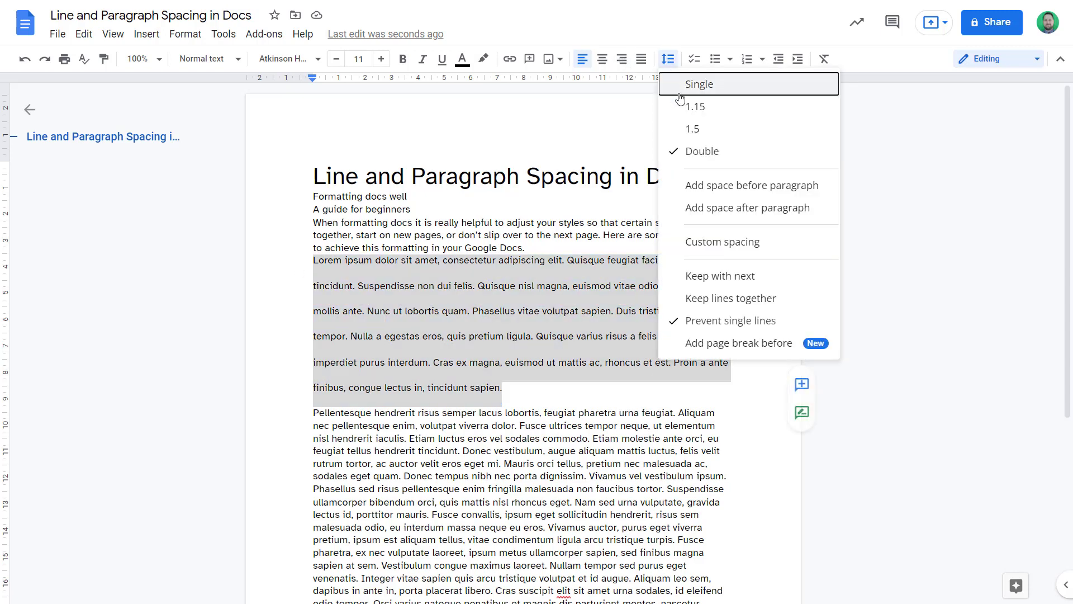
pyautogui.click(697, 110)
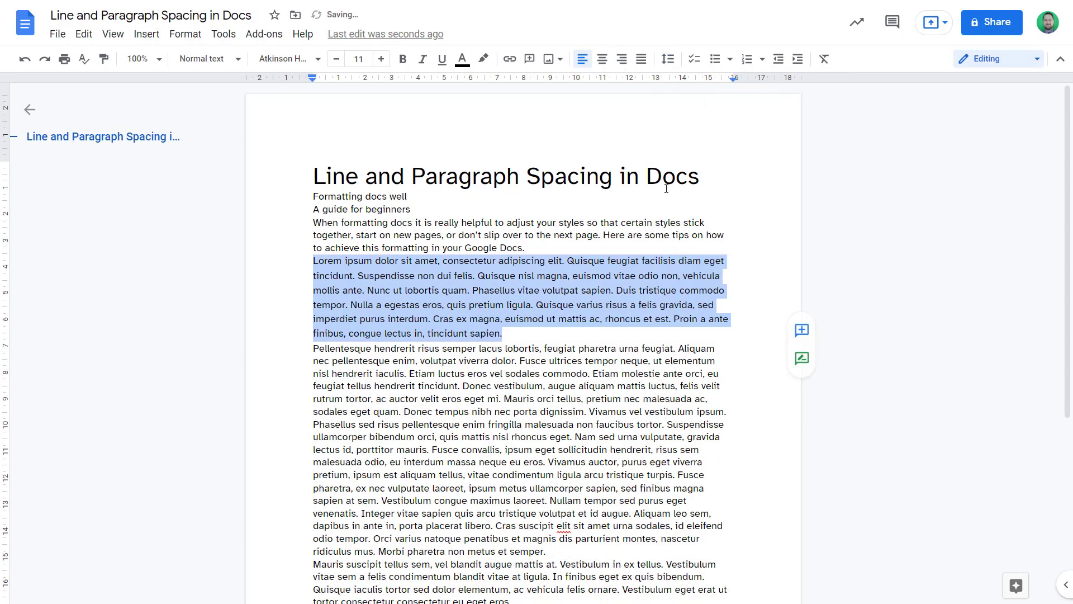
pyautogui.click(508, 303)
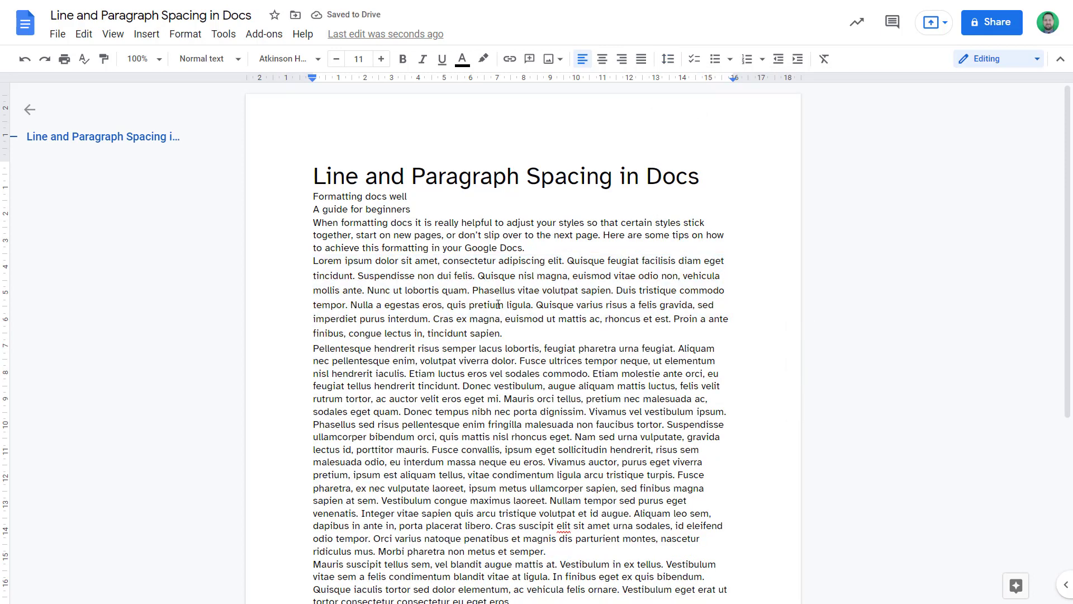
# Set the line spacing of the entire document's text to 1.15.
pyautogui.click(311, 223)
pyautogui.scroll(-2, 506, 362)
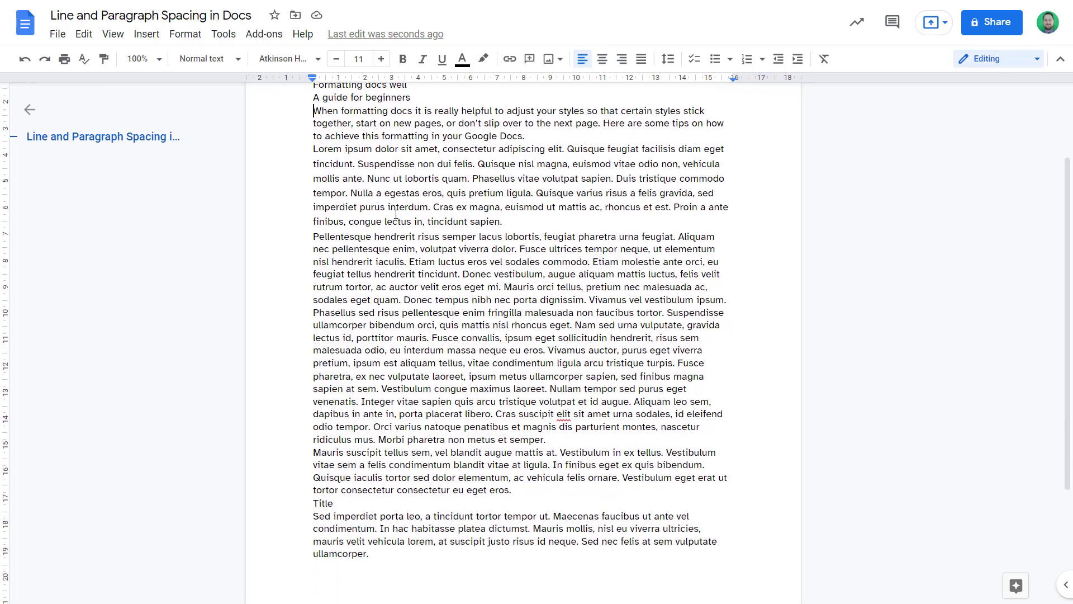
pyautogui.scroll(1, 396, 214)
pyautogui.hotkey('ctrl', 'a')
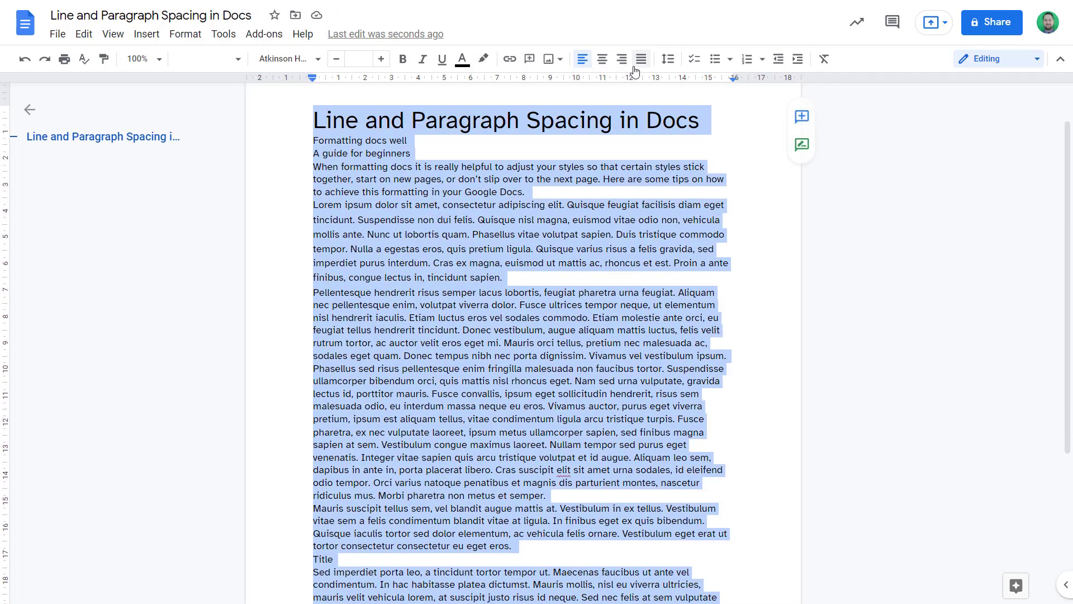
pyautogui.click(667, 59)
pyautogui.click(696, 104)
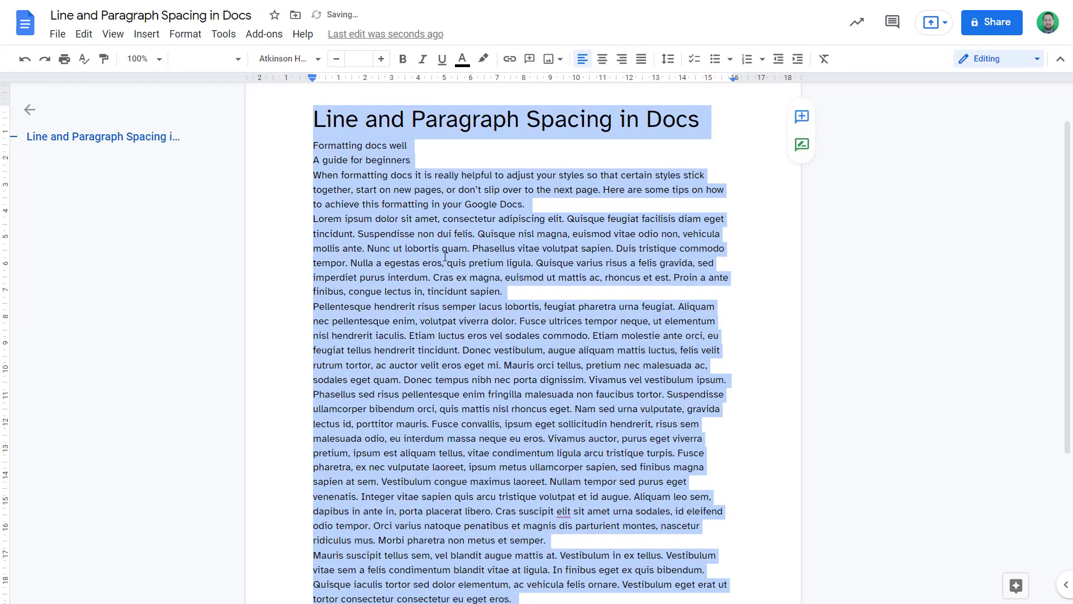
pyautogui.click(445, 257)
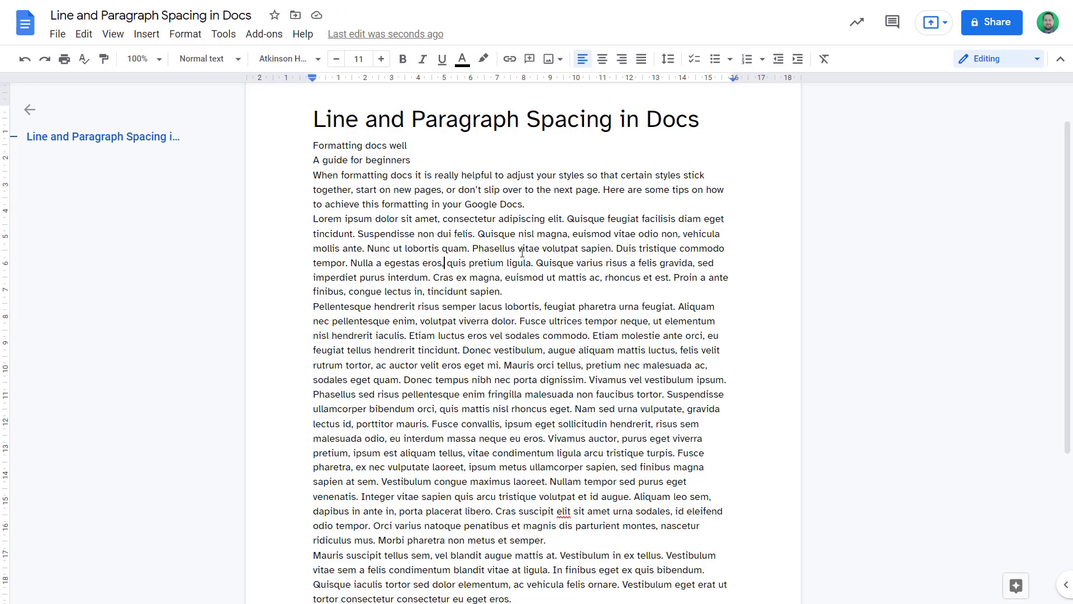
# Add space both before and after the "Lorem ipsum" paragraph.
pyautogui.click(573, 233)
pyautogui.doubleClick(575, 232)
pyautogui.tripleClick(403, 263)
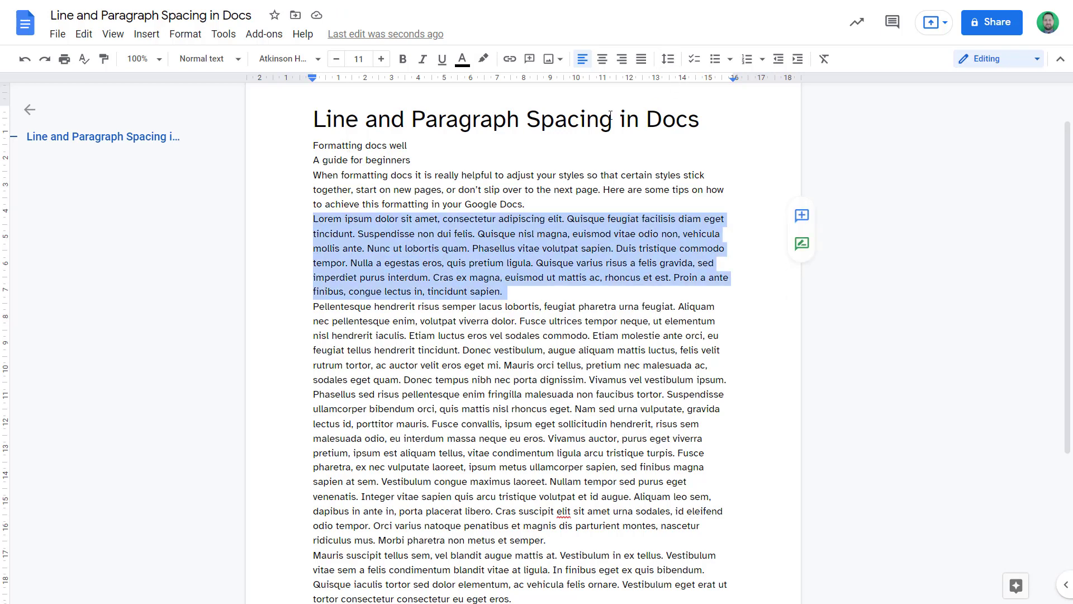
pyautogui.click(668, 58)
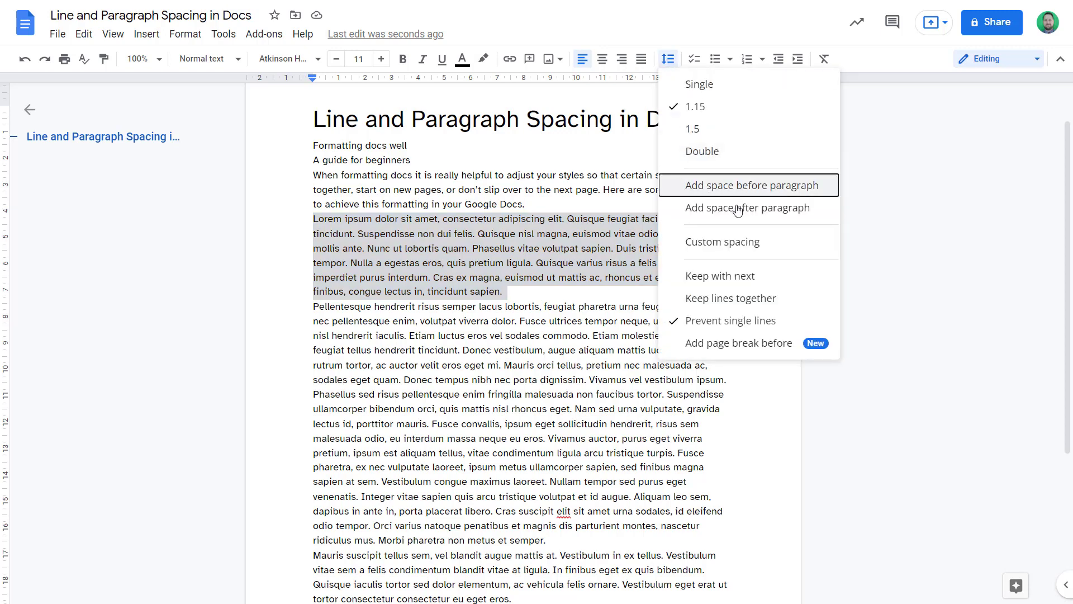
pyautogui.click(693, 187)
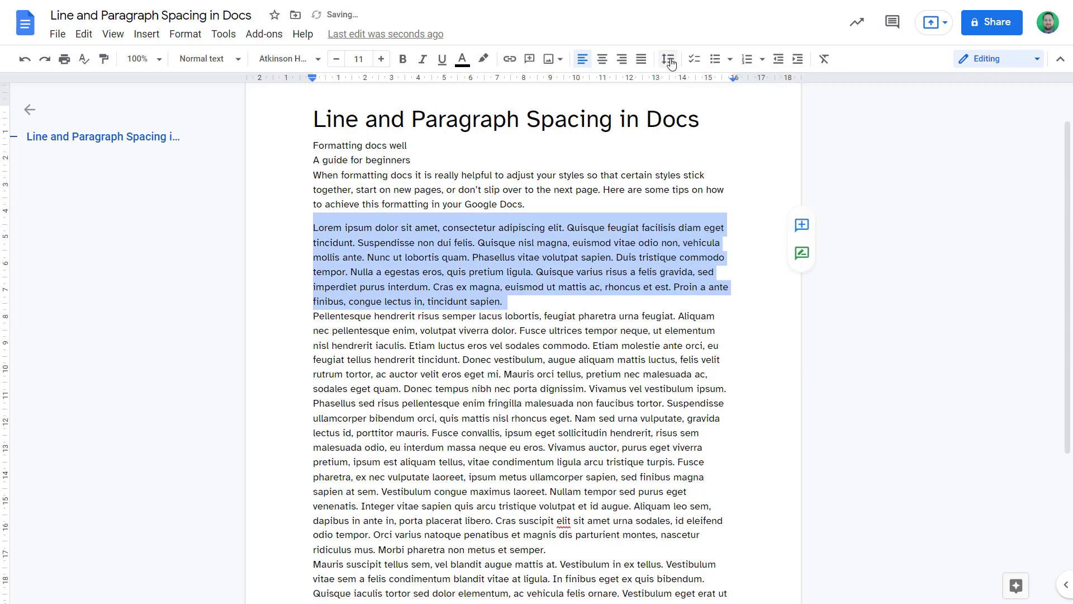
pyautogui.click(668, 59)
pyautogui.click(693, 208)
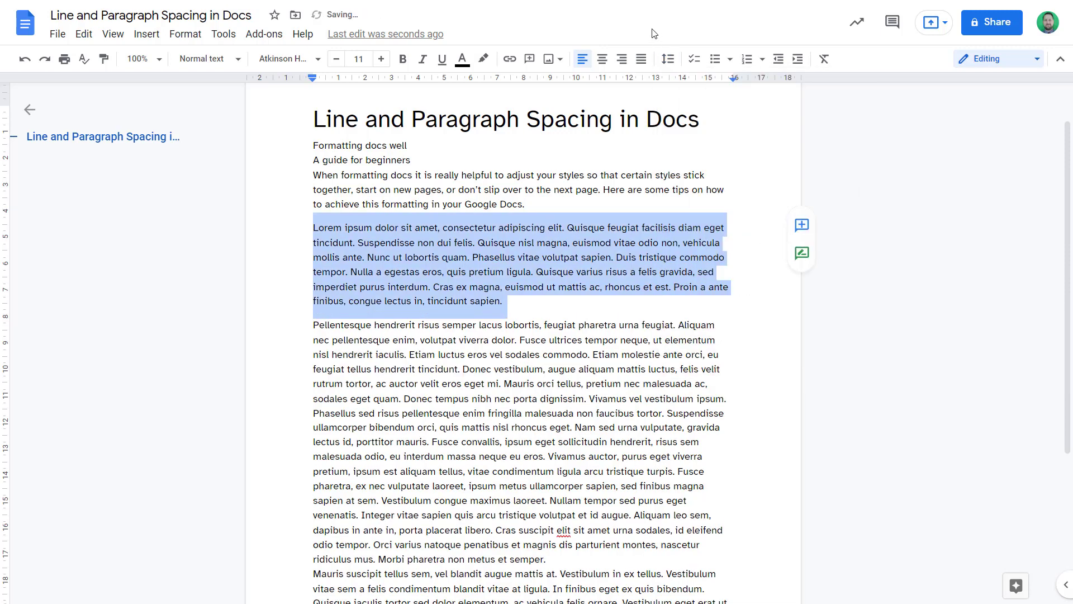
# Apply custom spacing to the "Lorem ipsum" paragraph: line spacing 1.05, 2 pt before and 16 pt after.
pyautogui.click(667, 61)
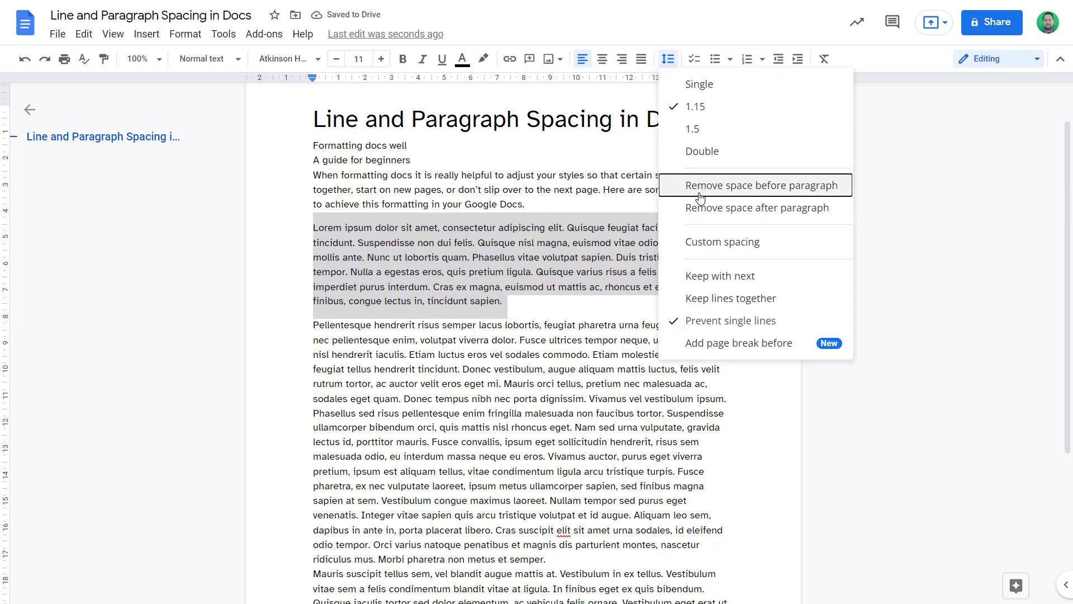
pyautogui.click(715, 247)
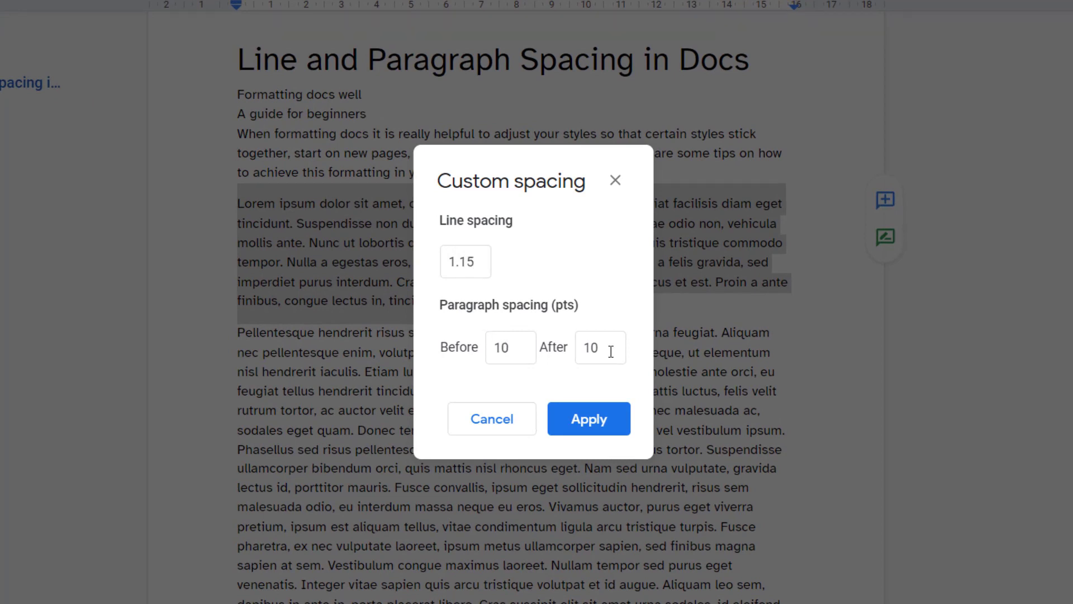
pyautogui.click(465, 261)
pyautogui.press('BackSpace')
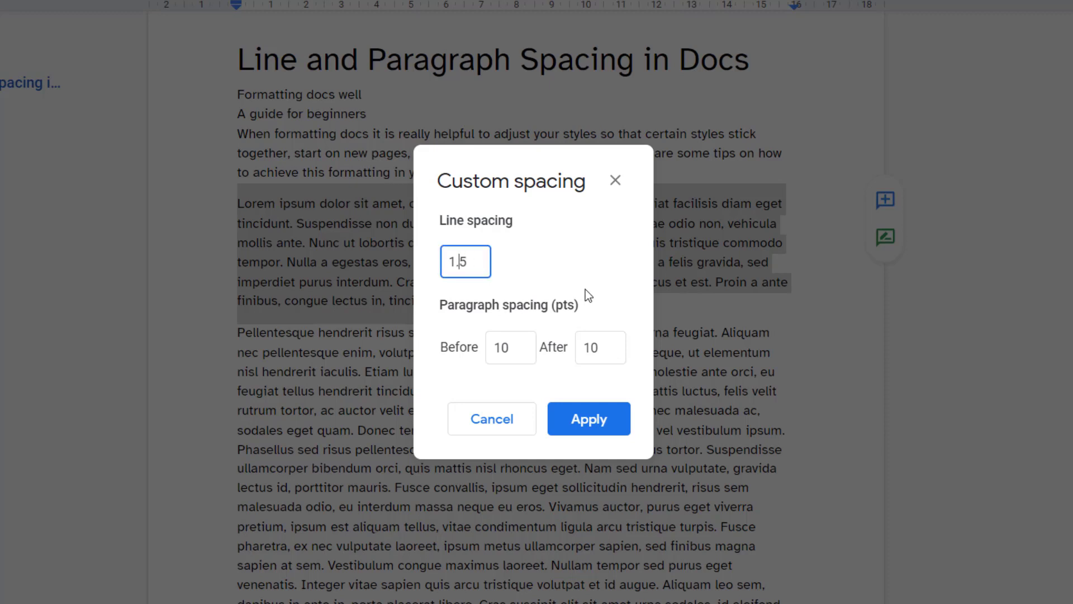
pyautogui.write('0')
pyautogui.click(585, 289)
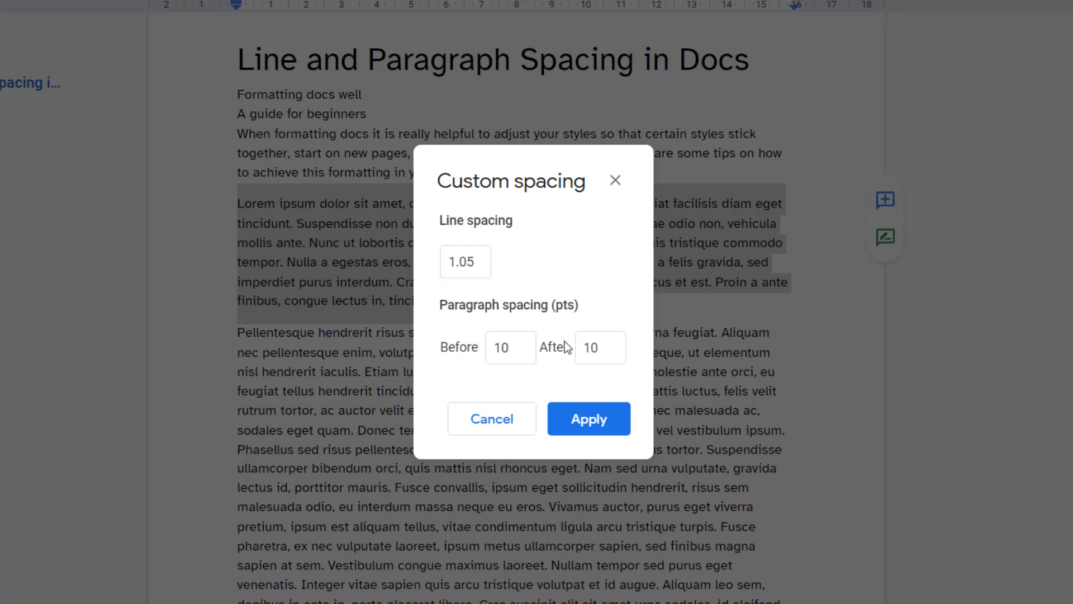
pyautogui.doubleClick(502, 349)
pyautogui.write('2')
pyautogui.press('Tab')
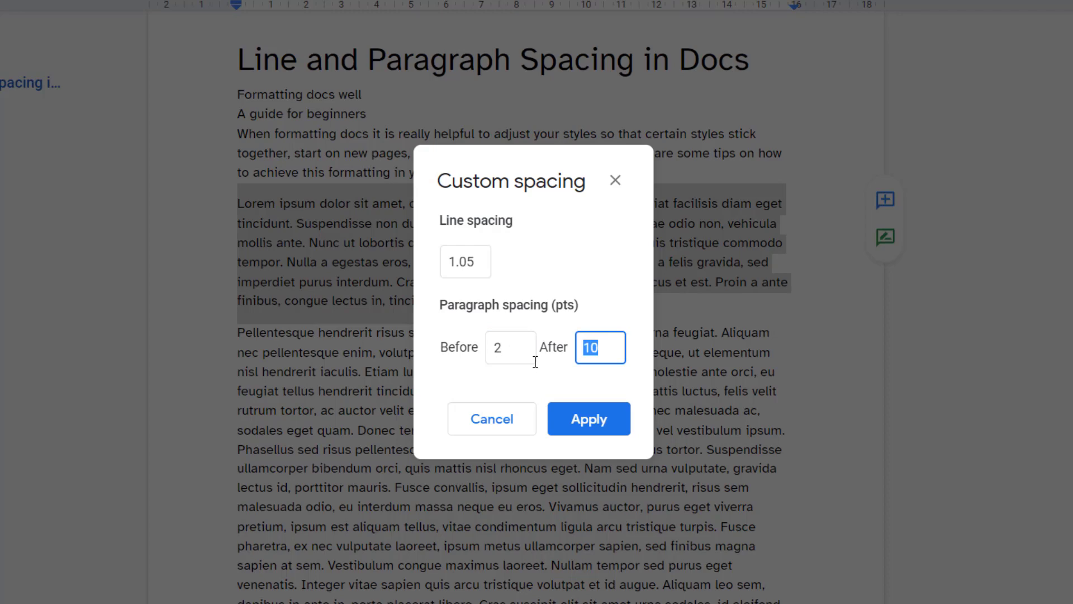
pyautogui.write('16')
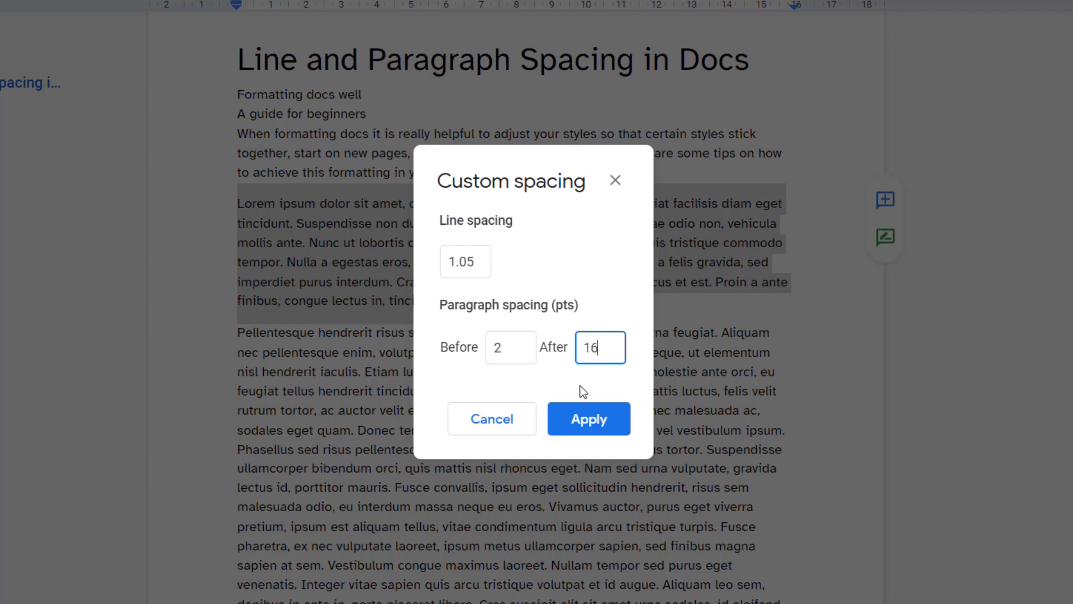
pyautogui.click(594, 426)
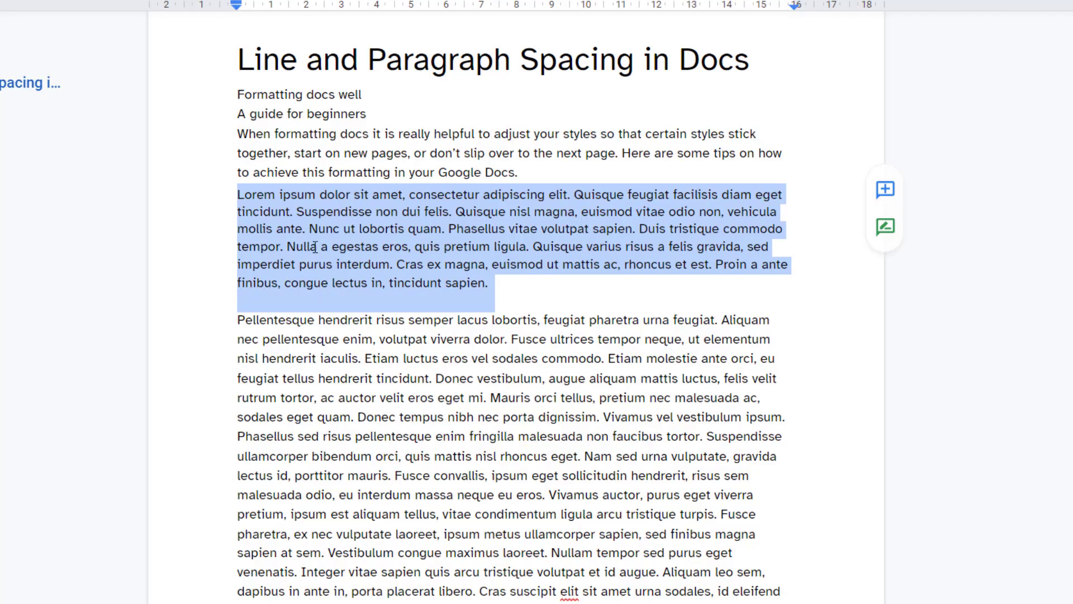
pyautogui.click(314, 246)
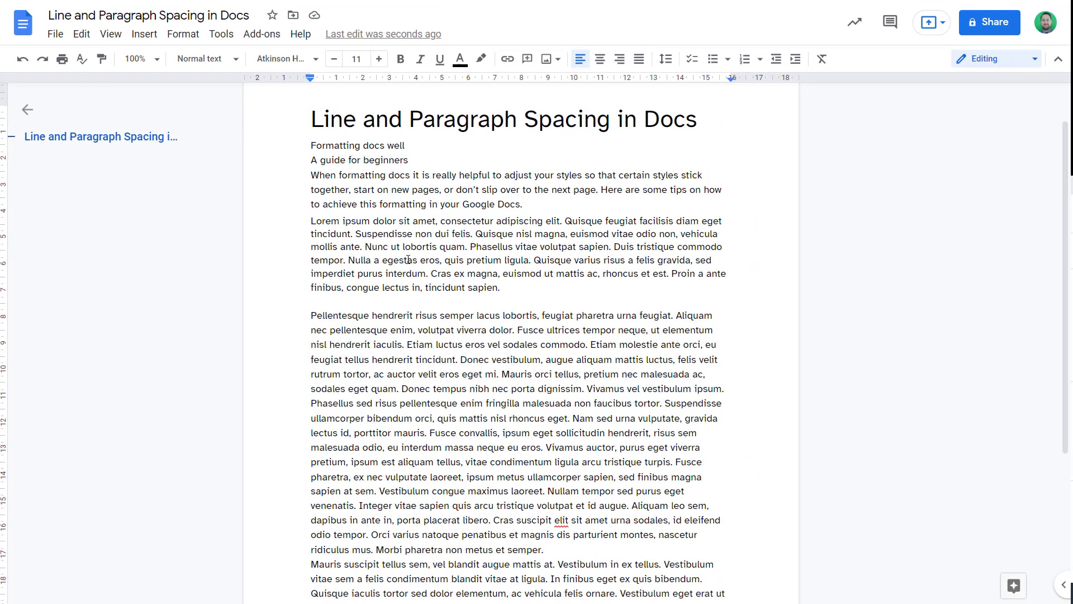
# Update the Normal text style to match the formatting of the "Lorem ipsum" paragraph.
pyautogui.click(377, 360)
pyautogui.tripleClick(349, 250)
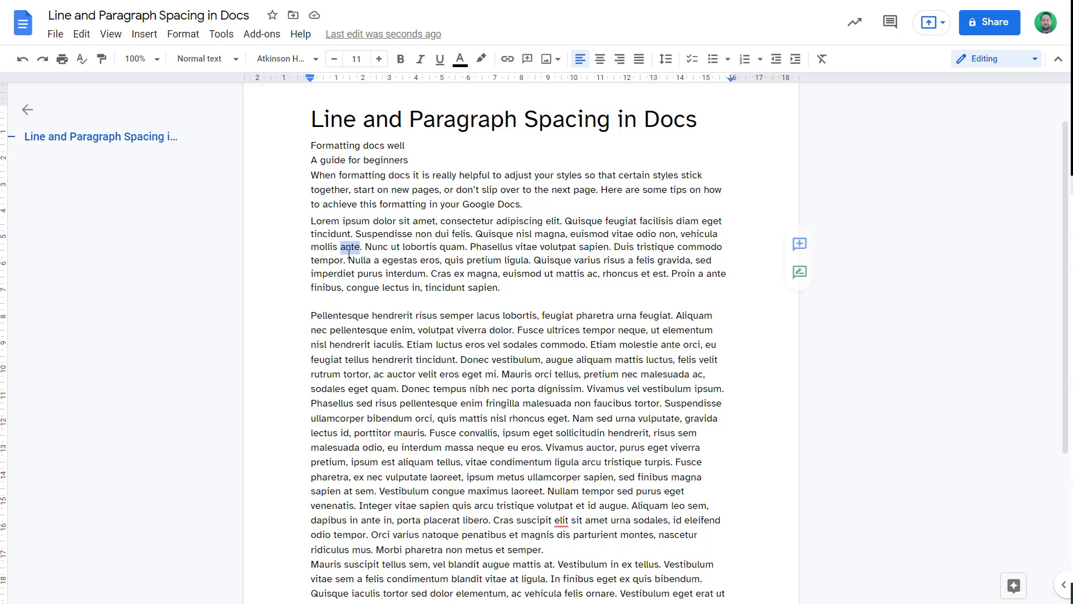
pyautogui.click(216, 59)
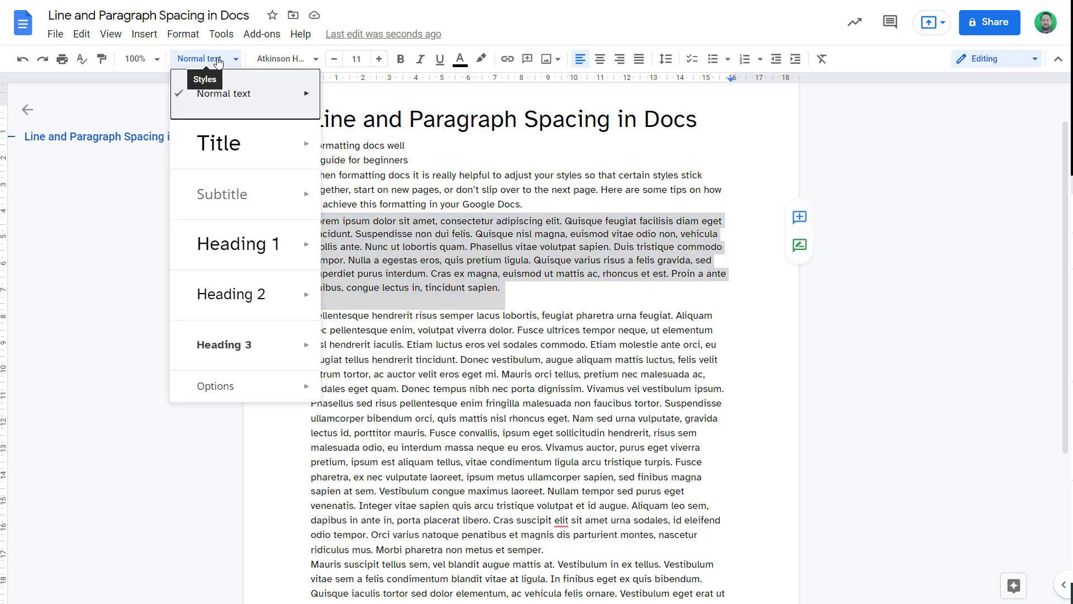
pyautogui.moveTo(263, 100)
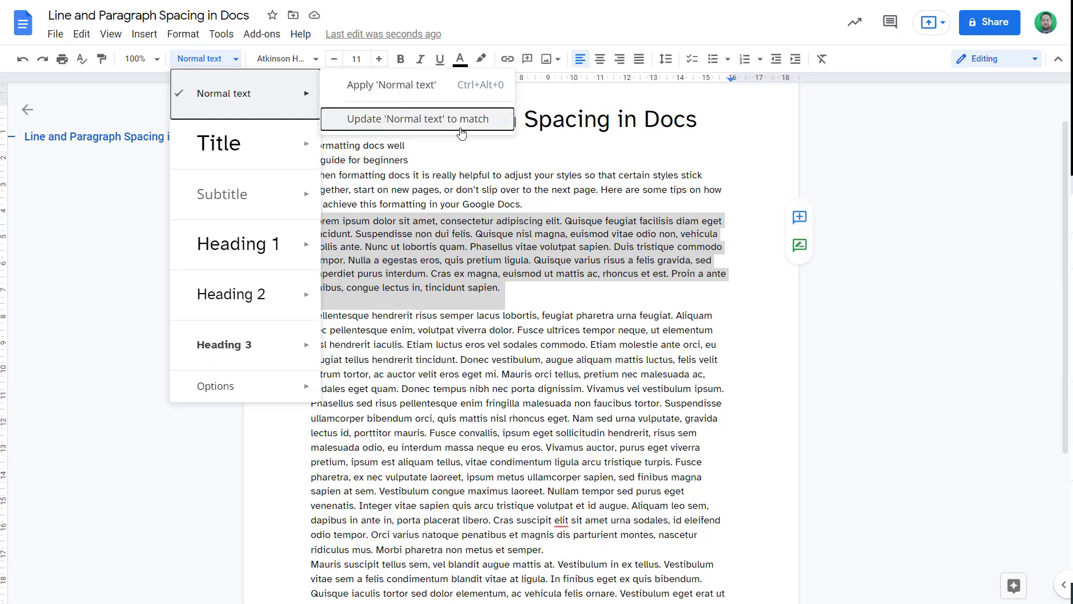
pyautogui.click(437, 120)
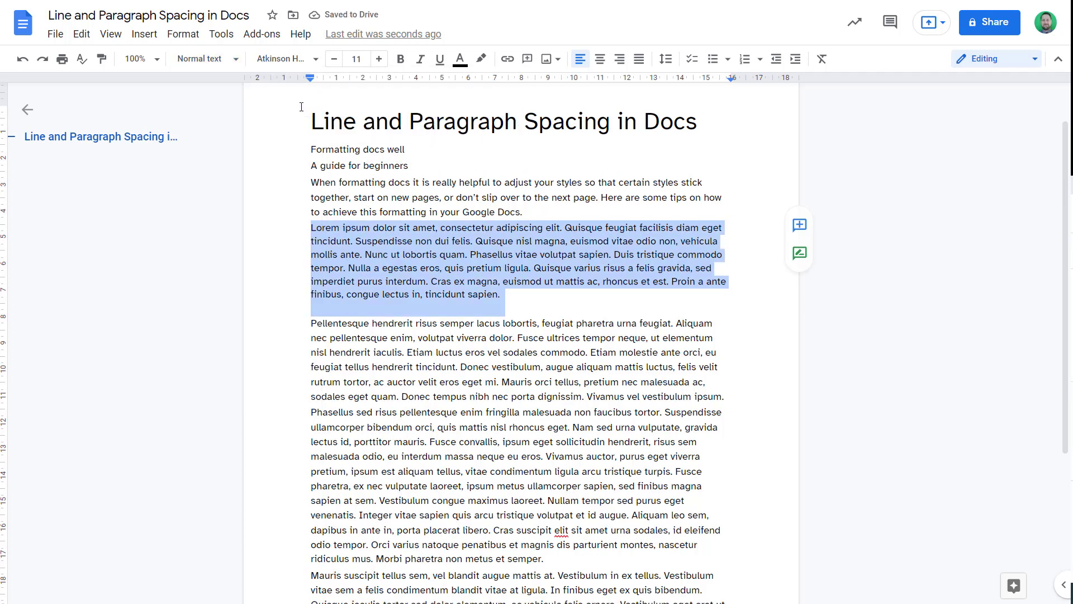
# Apply the updated Normal text style to the introductory "When formatting docs" paragraph.
pyautogui.click(236, 64)
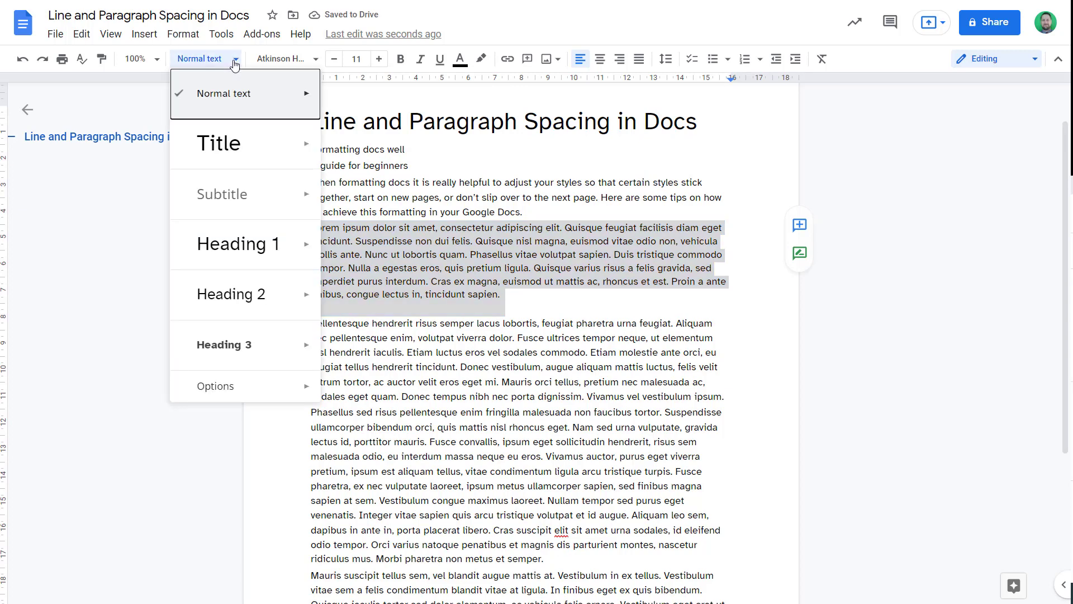
pyautogui.moveTo(300, 95)
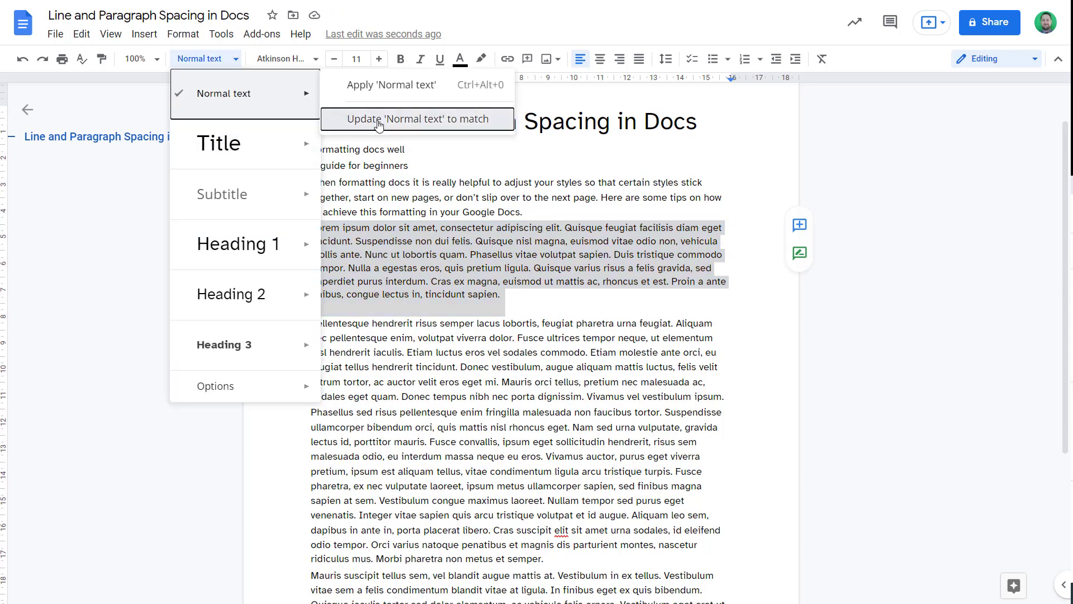
pyautogui.click(377, 128)
pyautogui.click(378, 198)
pyautogui.click(207, 59)
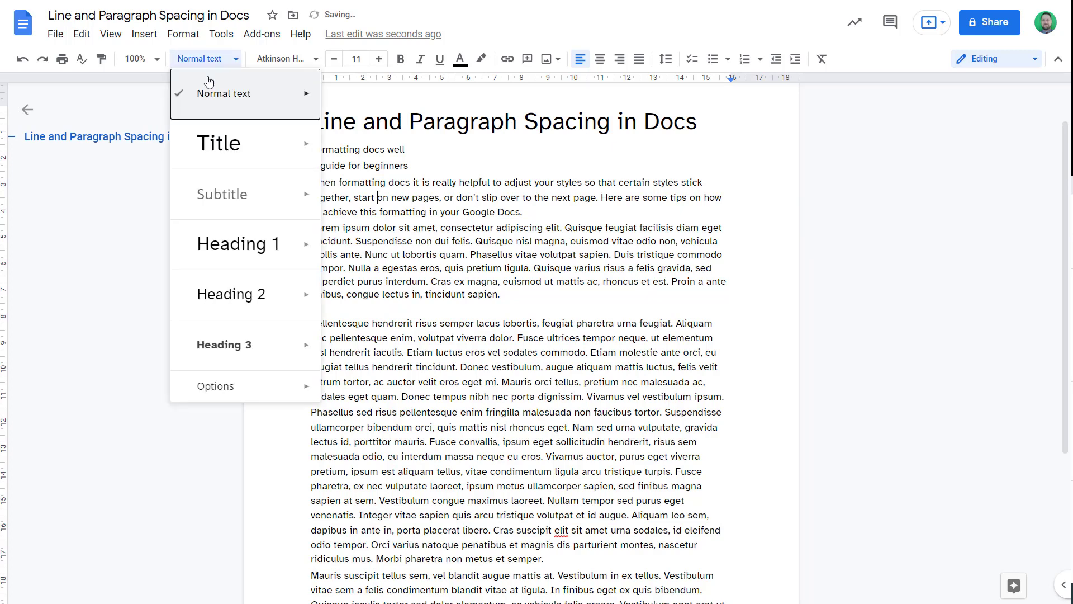
pyautogui.click(209, 95)
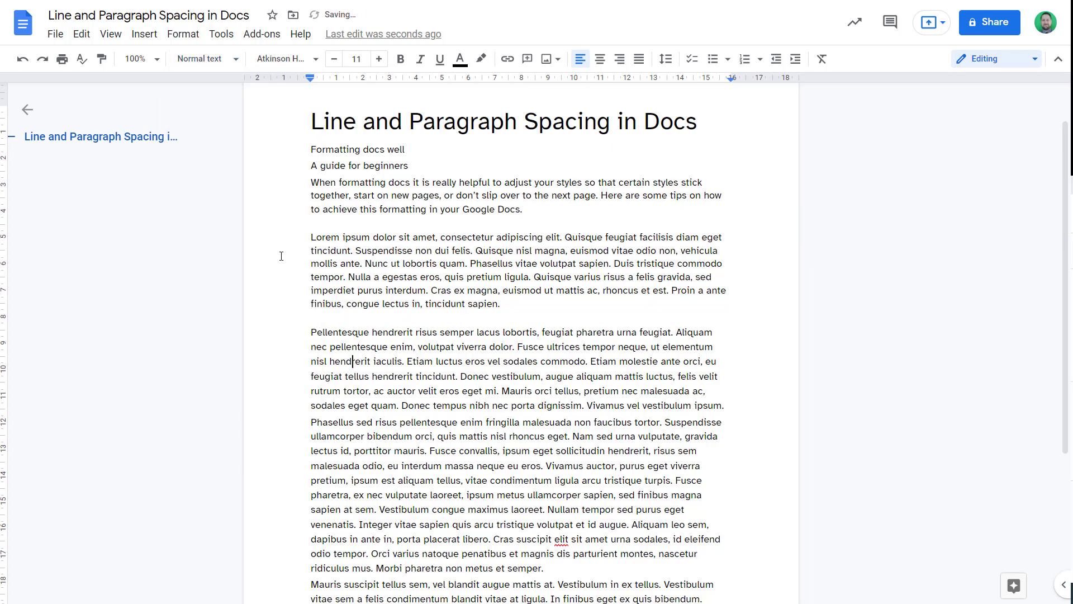
# Apply the Normal text style to all text from the "Pellentesque hendrerit" paragraph to the end of the document.
pyautogui.click(300, 341)
pyautogui.scroll(-3, 386, 381)
pyautogui.keyDown('shift'); pyautogui.click(390, 537); pyautogui.keyUp('shift')
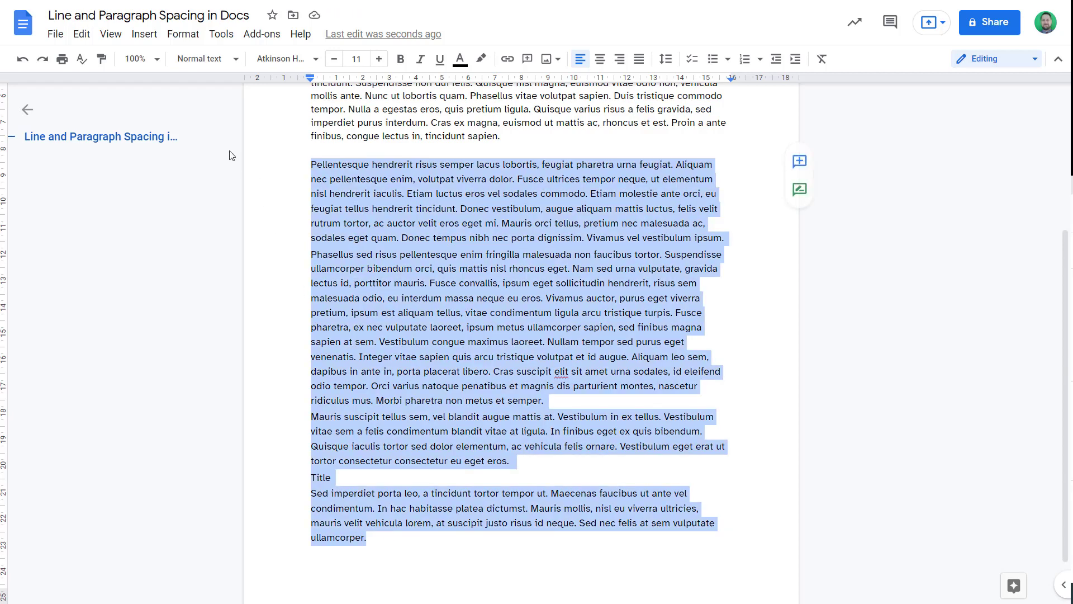
pyautogui.click(206, 58)
pyautogui.click(542, 288)
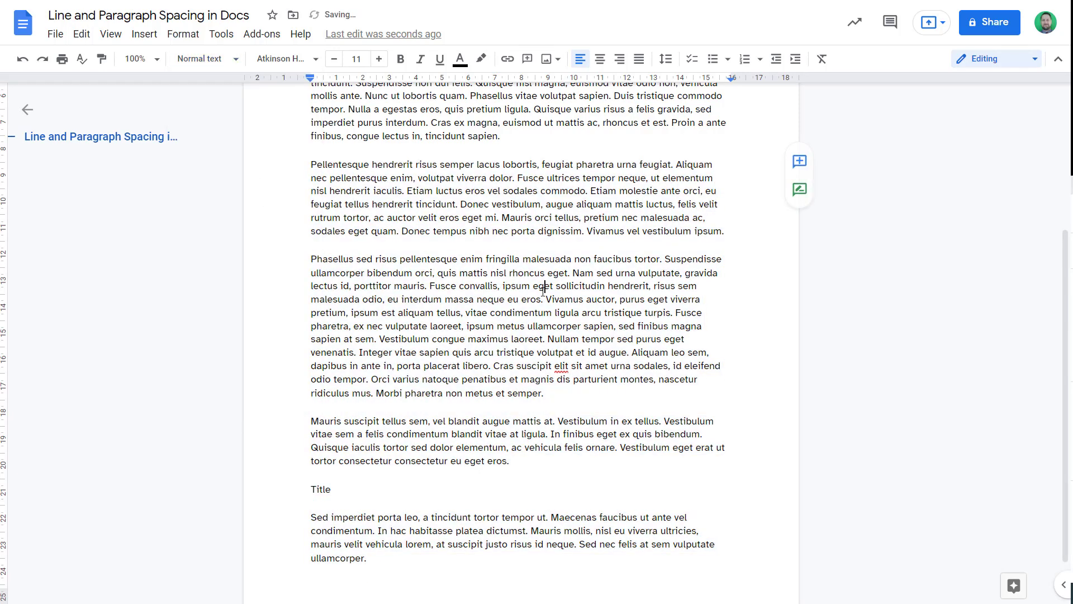
# Apply the Subtitle style to the "Formatting docs well" line below the document title.
pyautogui.scroll(3, 480, 383)
pyautogui.scroll(1, 479, 383)
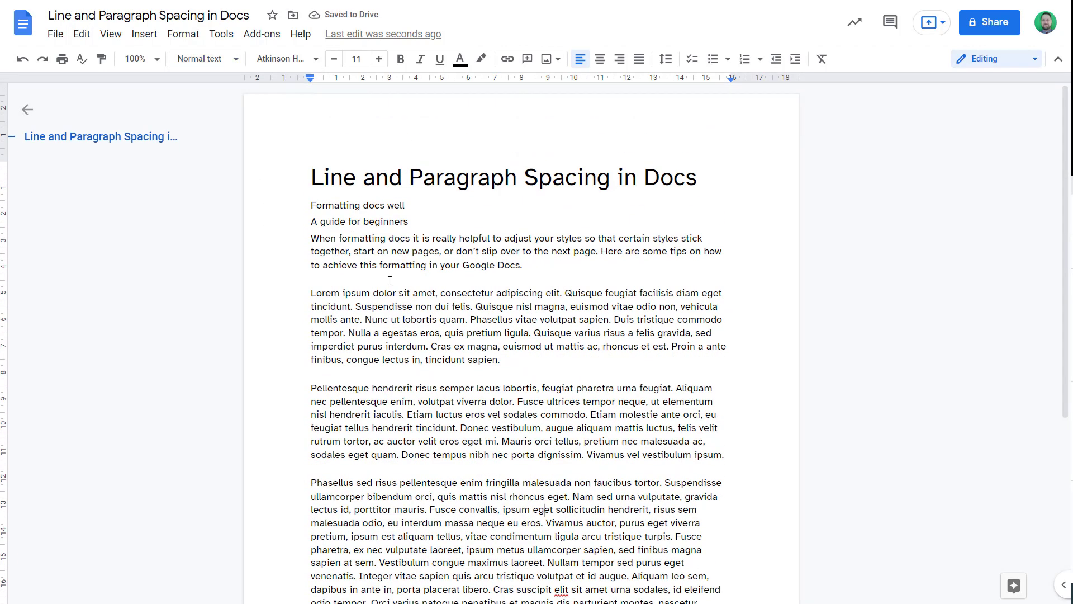
pyautogui.click(308, 204)
pyautogui.click(204, 59)
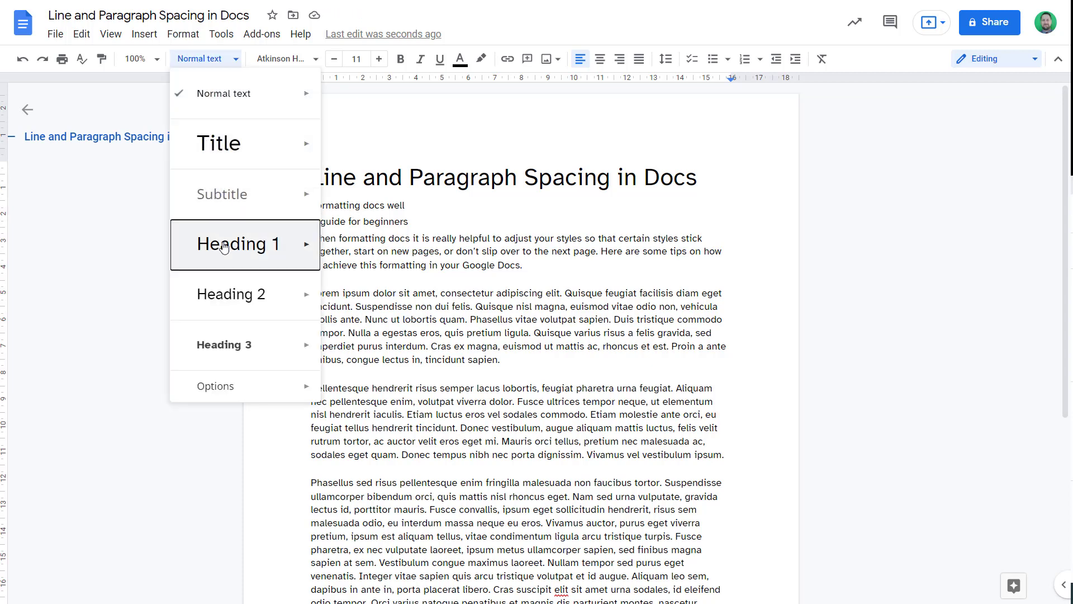
pyautogui.click(215, 194)
# Apply the Heading 1 style to the "A guide for beginners" line.
pyautogui.click(360, 230)
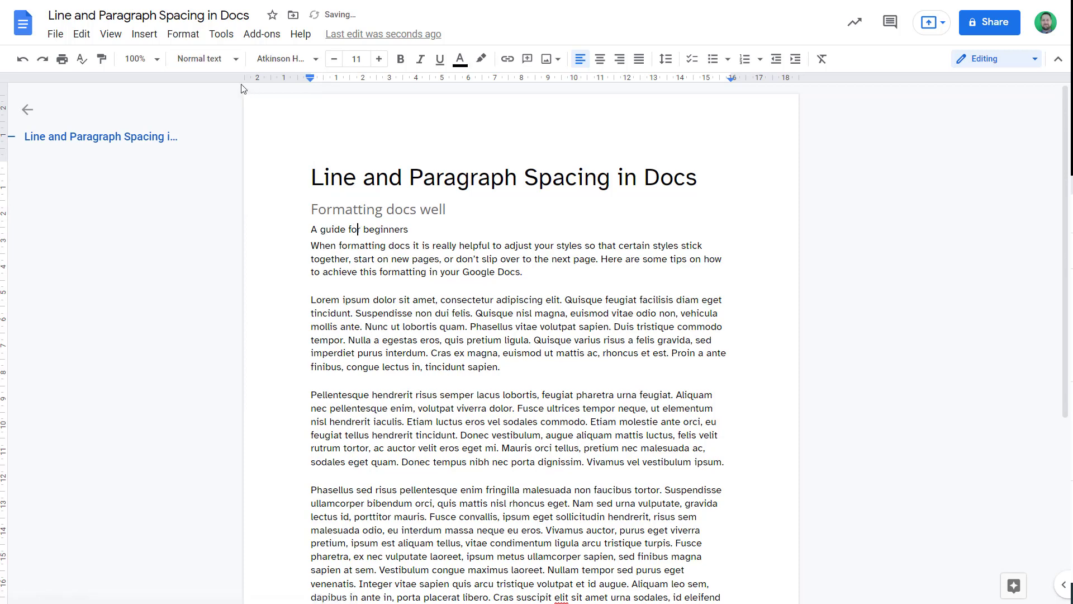
pyautogui.click(205, 58)
pyautogui.click(213, 245)
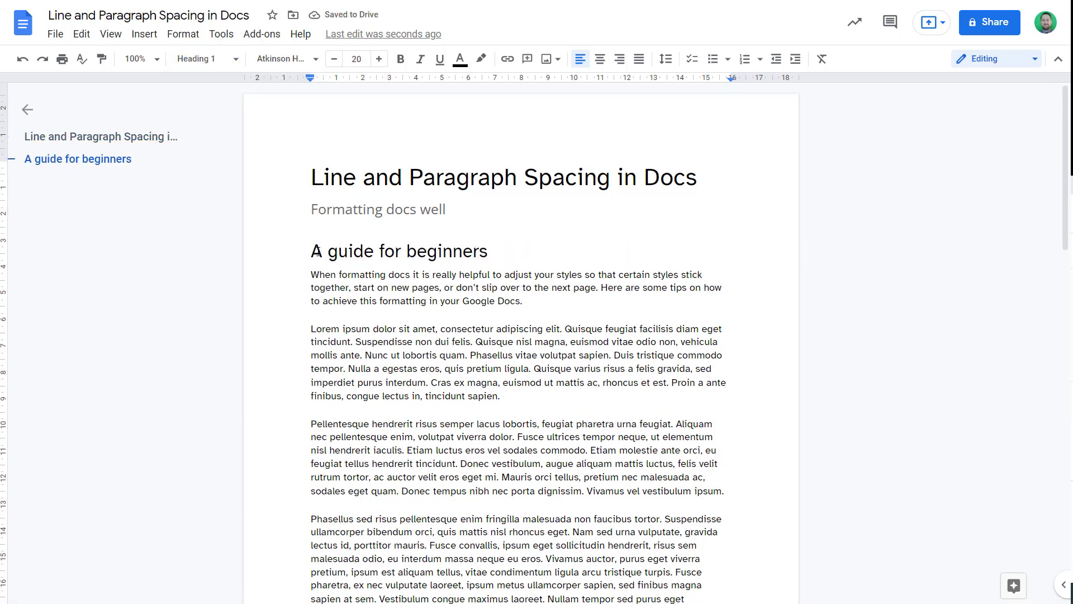
pyautogui.moveTo(315, 251); pyautogui.dragTo(534, 256)
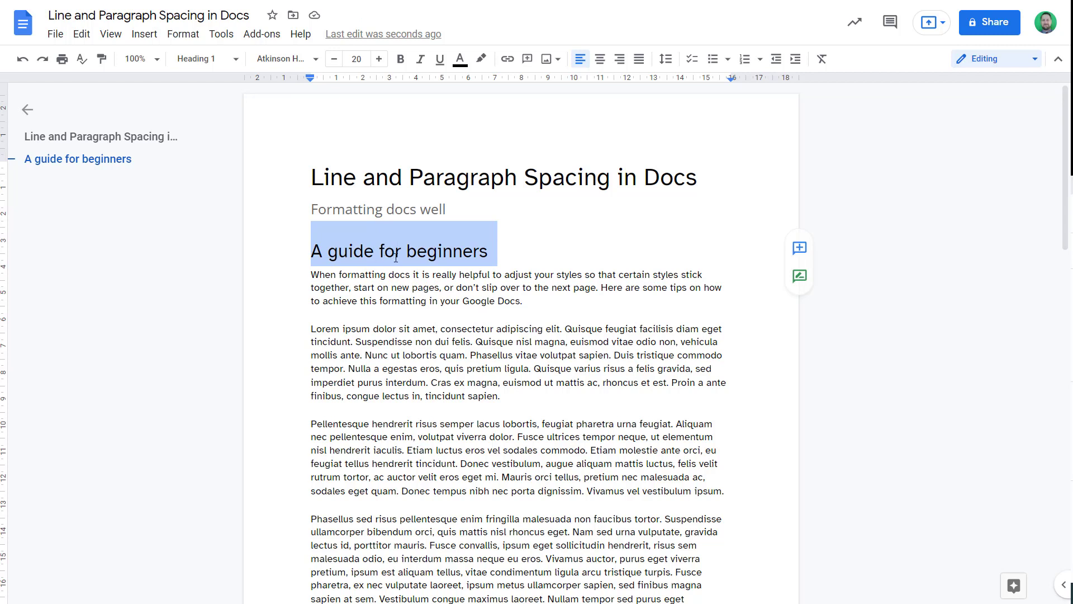
pyautogui.click(416, 301)
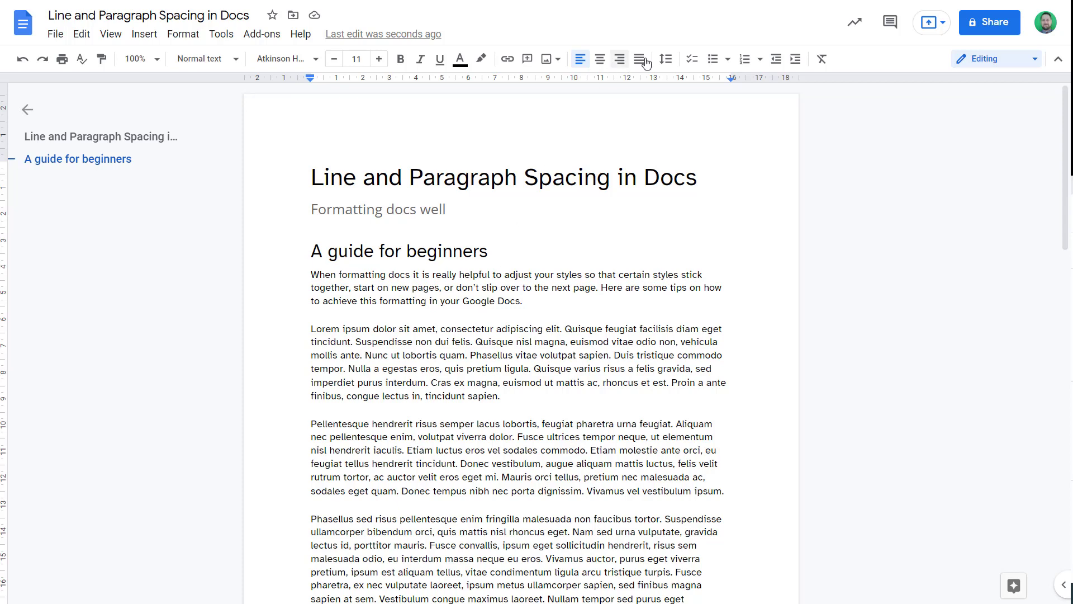
pyautogui.click(665, 61)
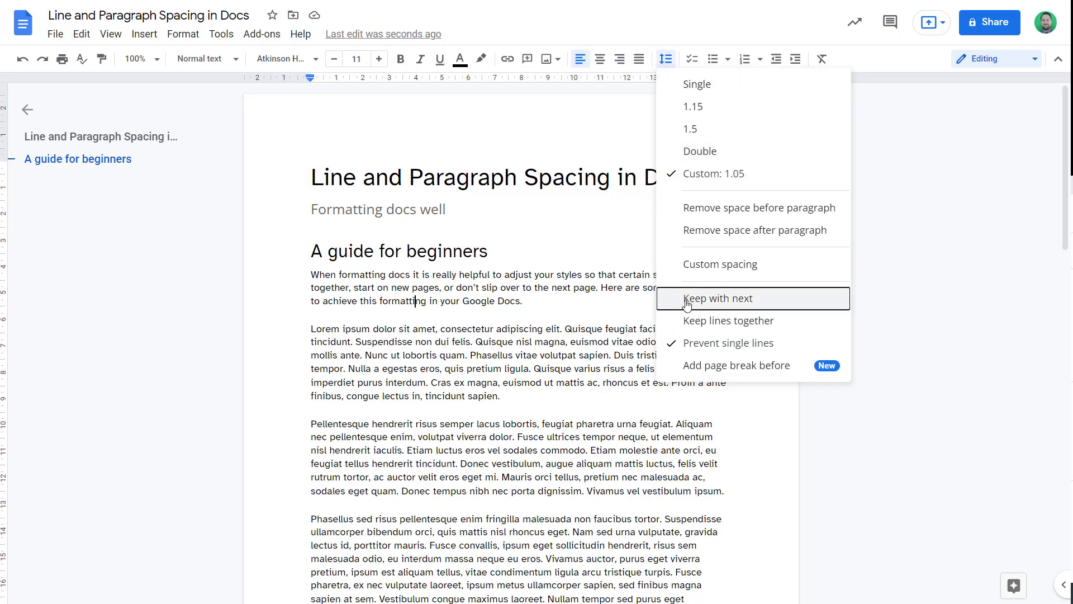
pyautogui.click(382, 251)
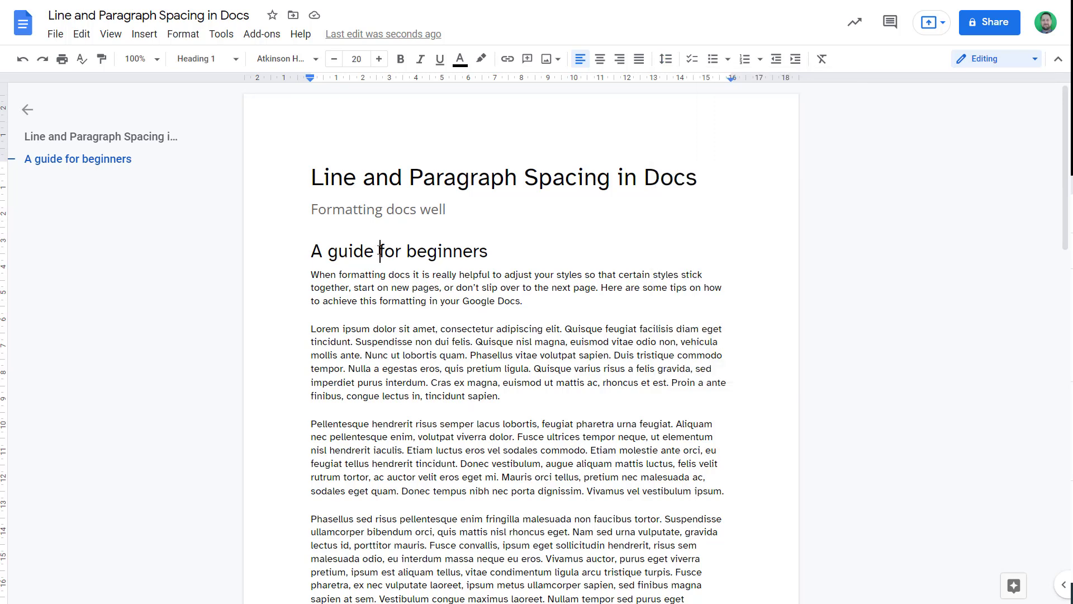
# Apply the Heading 1 style to the "Title" line above the "Sed imperdiet" paragraph.
pyautogui.scroll(-2, 383, 403)
pyautogui.scroll(-3, 400, 482)
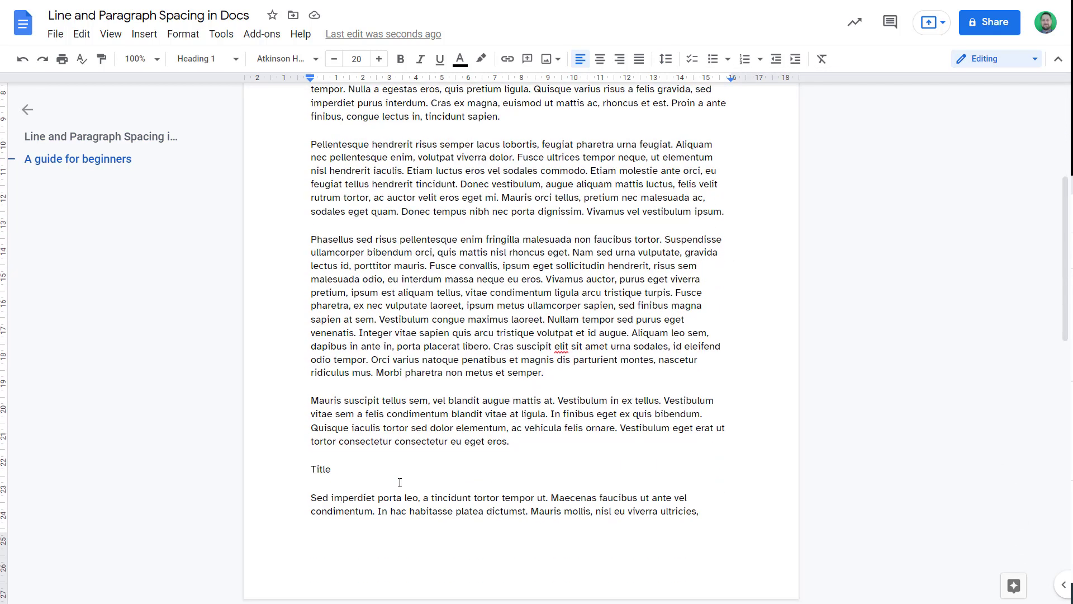
pyautogui.click(311, 468)
pyautogui.click(206, 59)
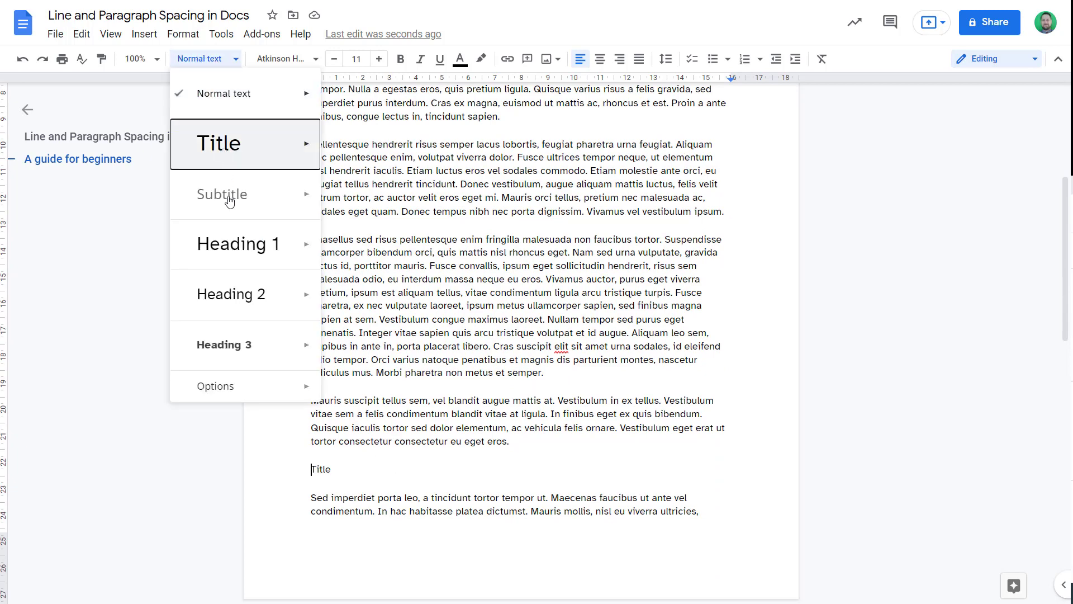
pyautogui.click(234, 256)
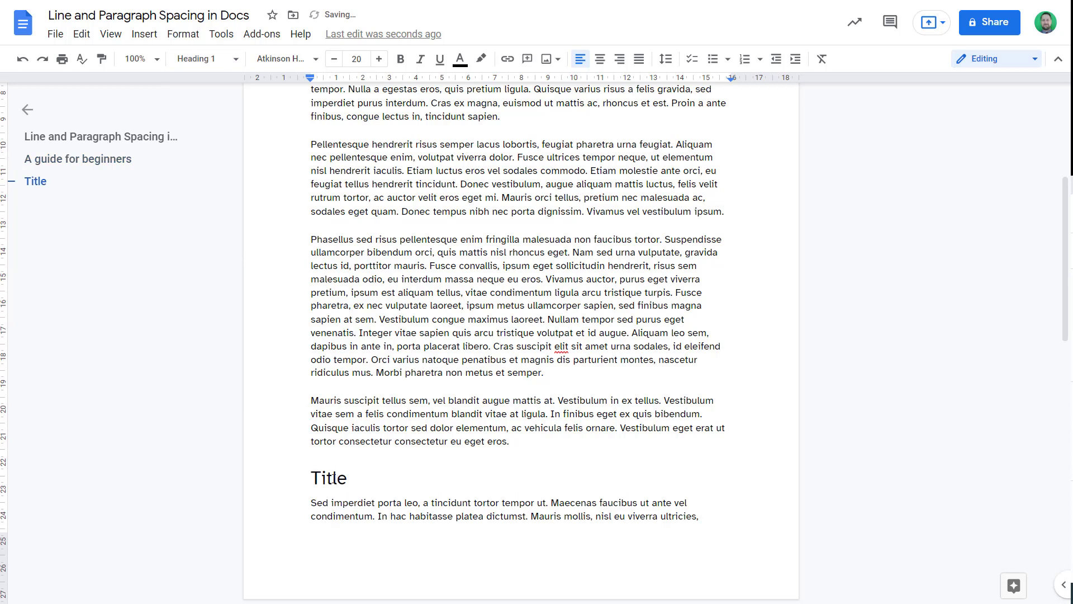
# Turn off Keep with next for the "Title" heading near the end of the document.
pyautogui.doubleClick(330, 478)
pyautogui.click(666, 58)
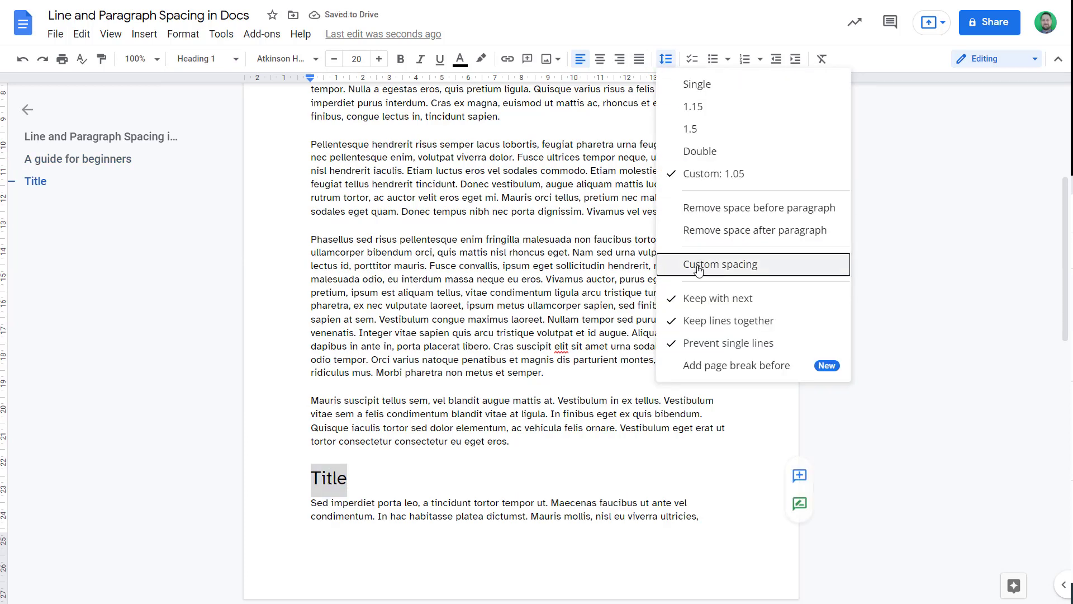
pyautogui.click(709, 306)
# Insert an empty paragraph between the "Mauris suscipit" paragraph and the "Title" heading.
pyautogui.click(546, 438)
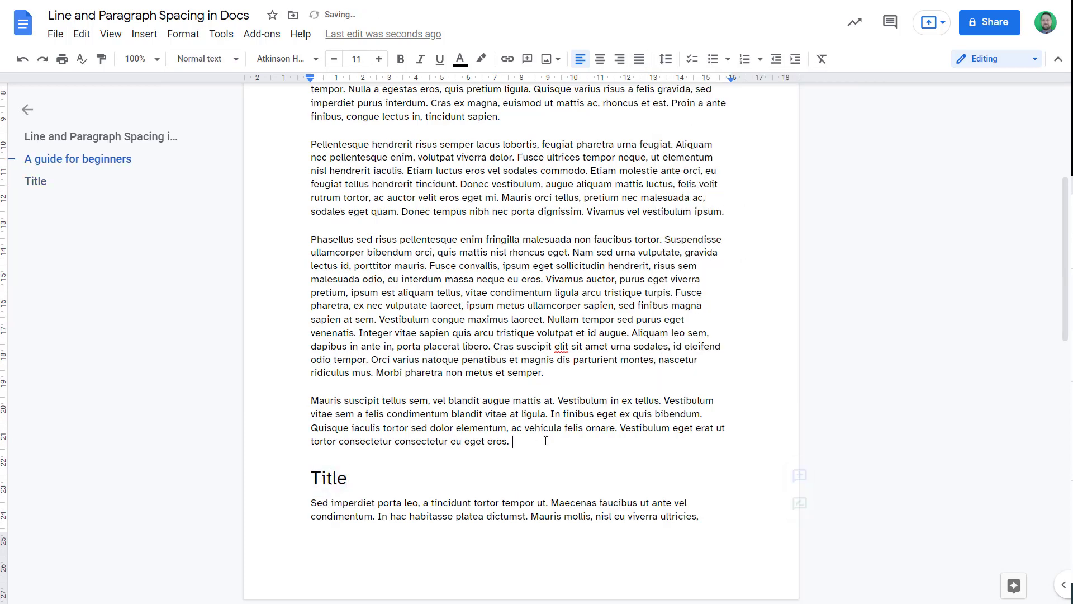
pyautogui.press('Return')
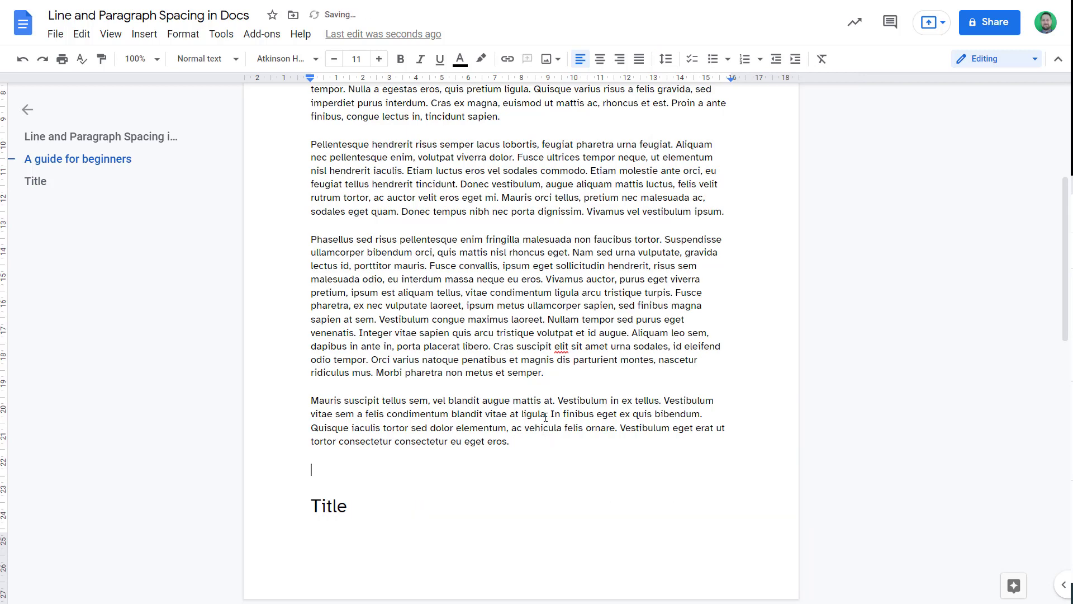
pyautogui.scroll(-4, 395, 520)
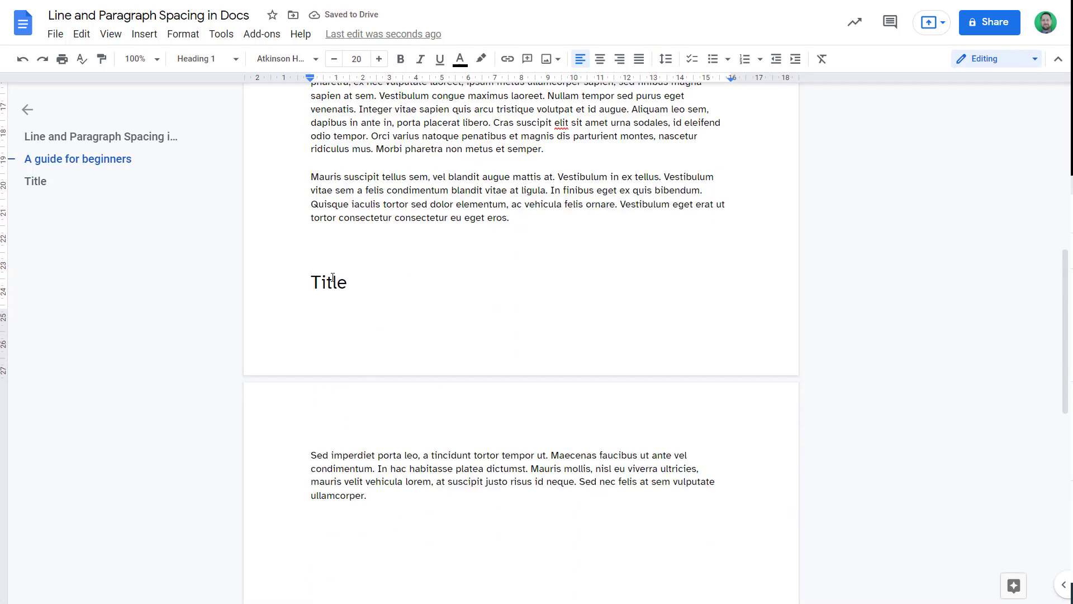
# Turn Keep with next back on for the "Title" heading.
pyautogui.doubleClick(315, 283)
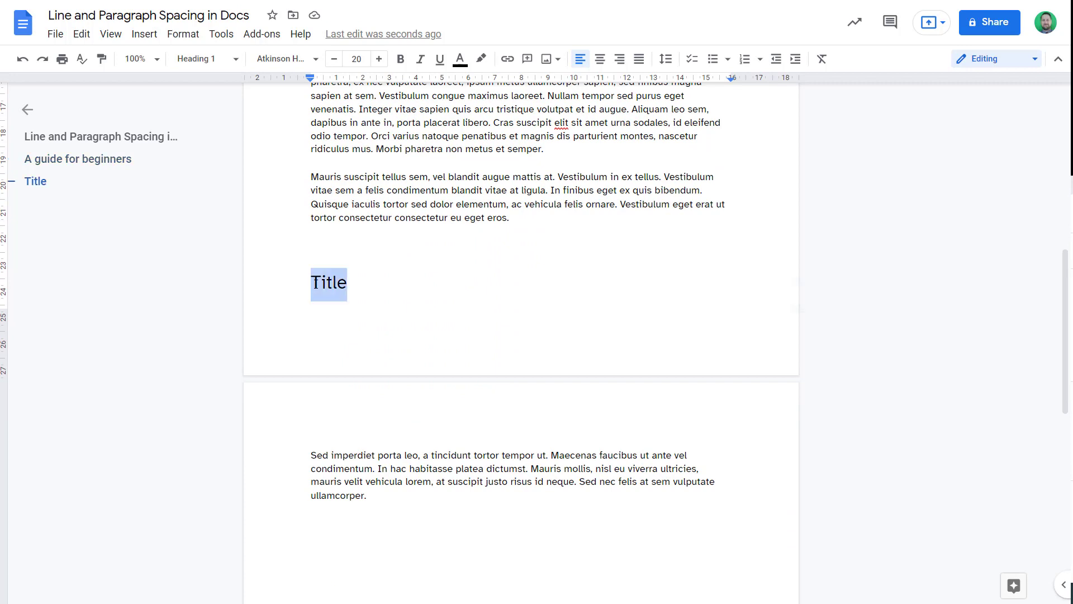
pyautogui.click(665, 61)
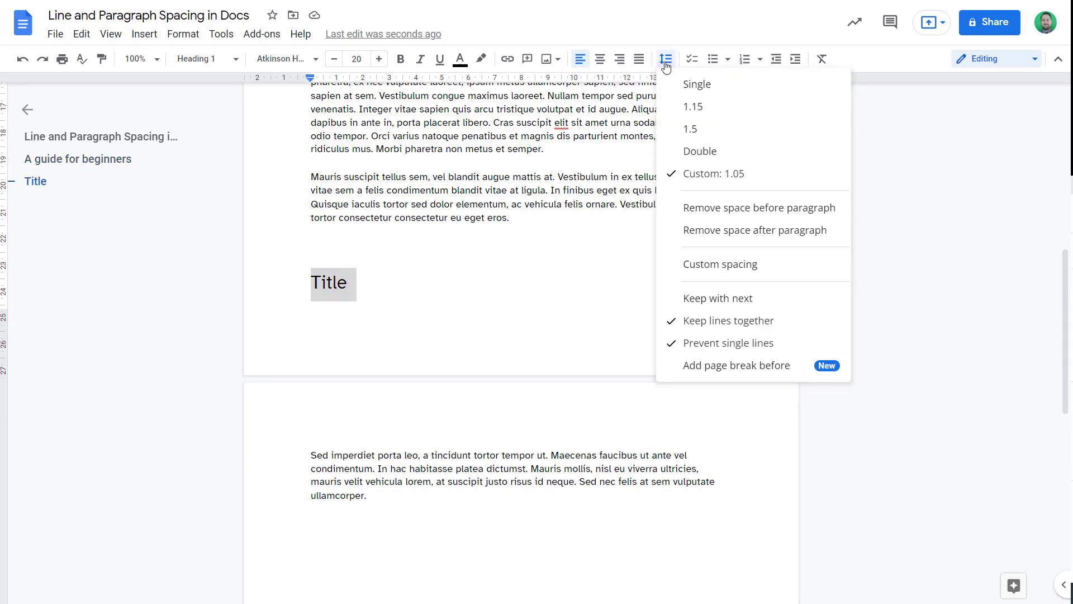
pyautogui.click(714, 300)
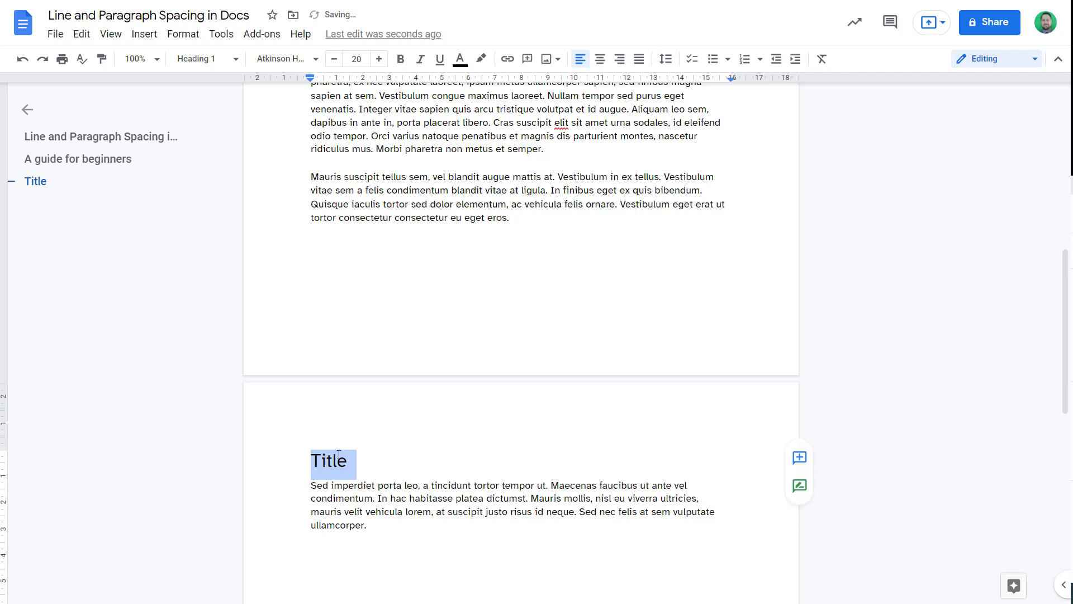
# Turn on Keep lines together for the "Sed imperdiet" paragraph that splits across the two pages.
pyautogui.click(439, 498)
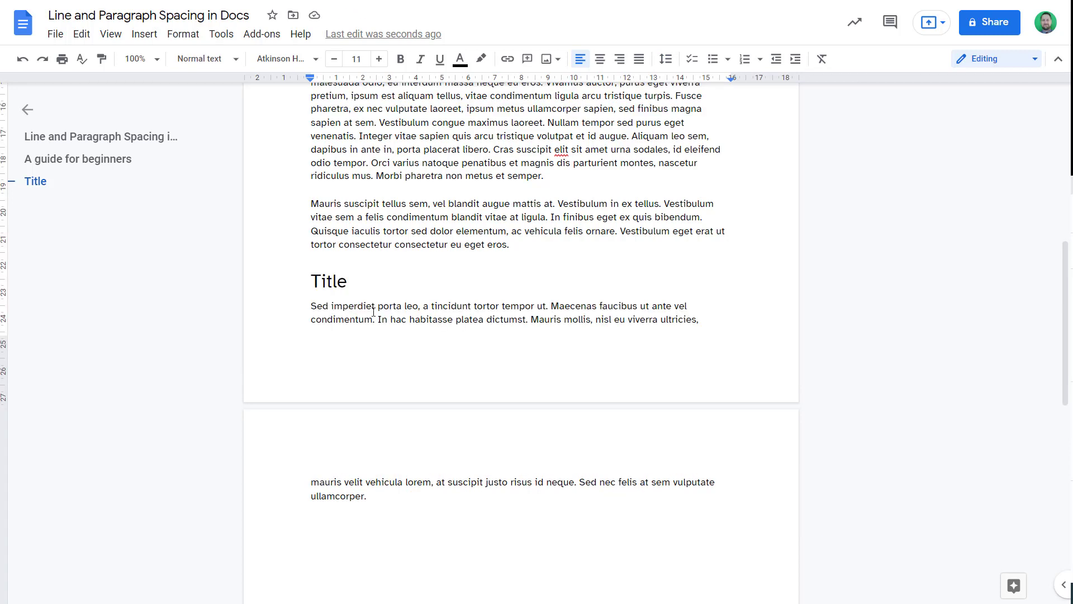
pyautogui.tripleClick(373, 312)
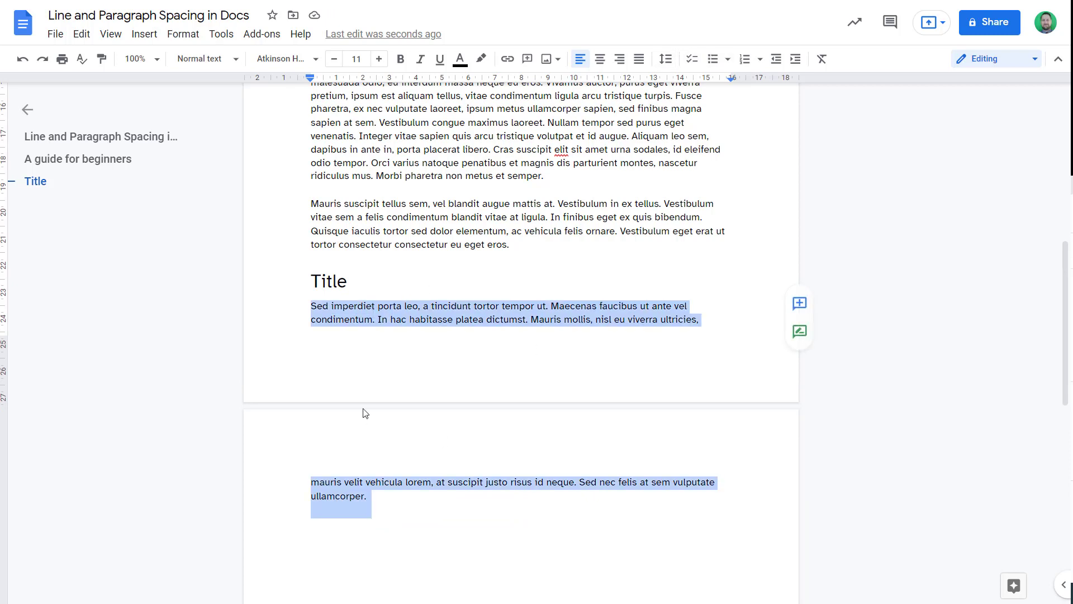
pyautogui.click(667, 59)
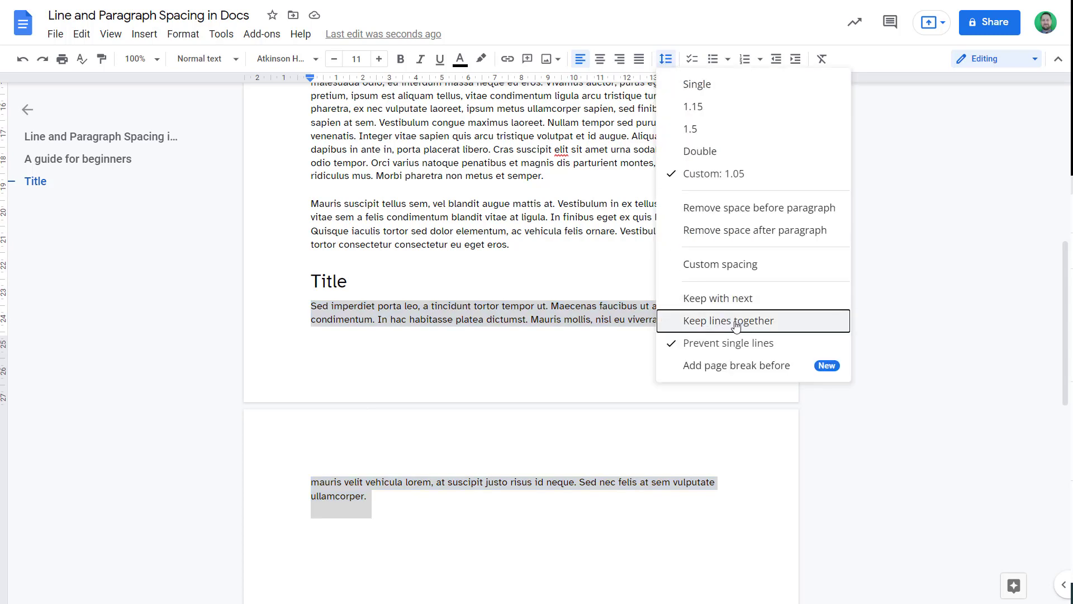
pyautogui.click(713, 327)
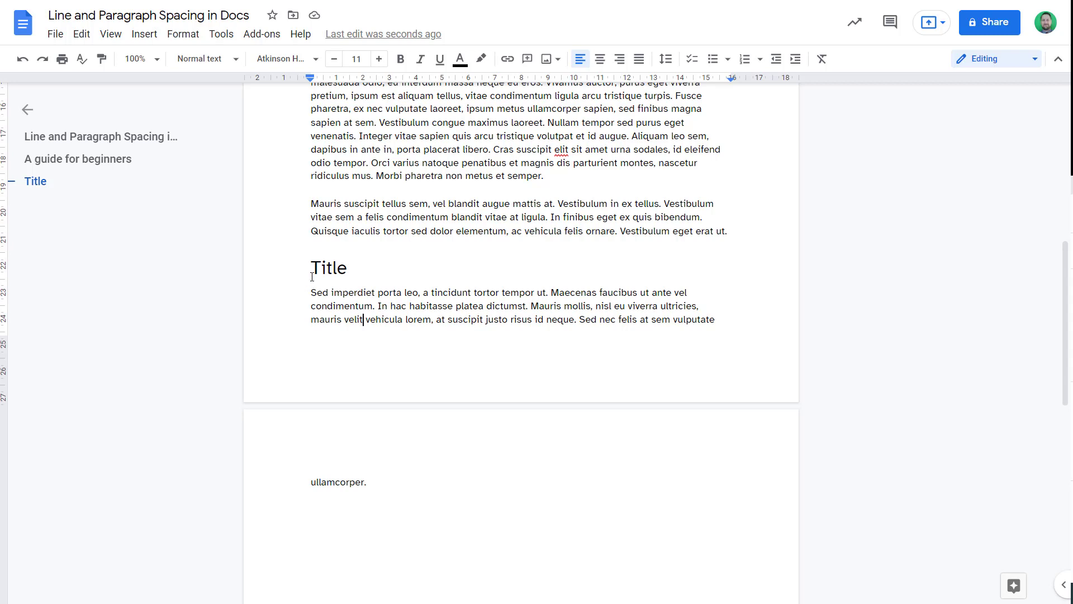
# Turn on Prevent single lines for the "Sed imperdiet" paragraph below the "Title" heading.
pyautogui.moveTo(311, 292); pyautogui.dragTo(395, 465)
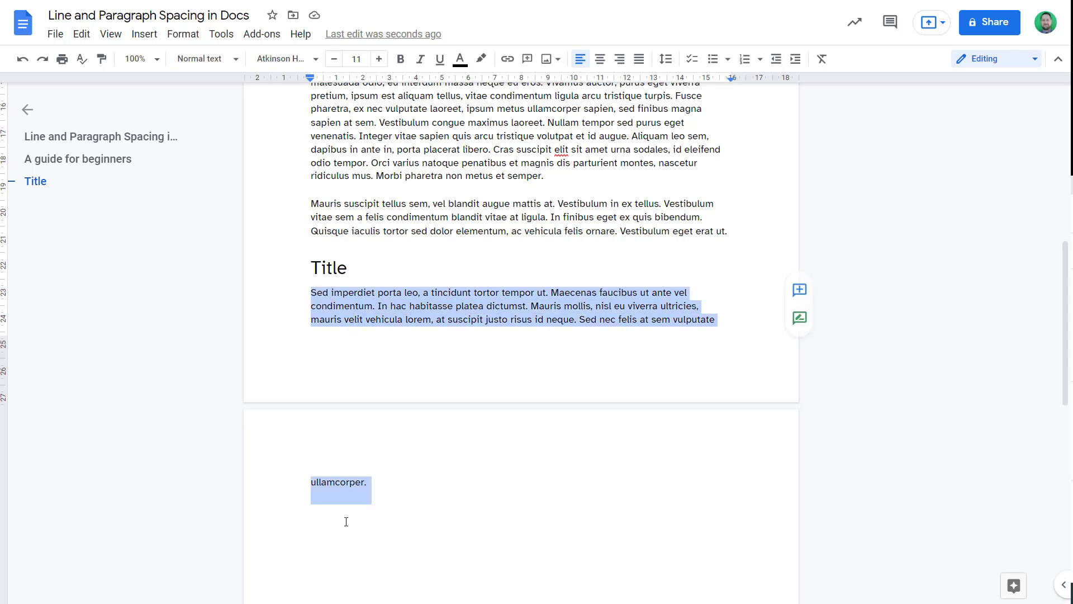
pyautogui.click(469, 311)
pyautogui.tripleClick(460, 313)
pyautogui.click(666, 59)
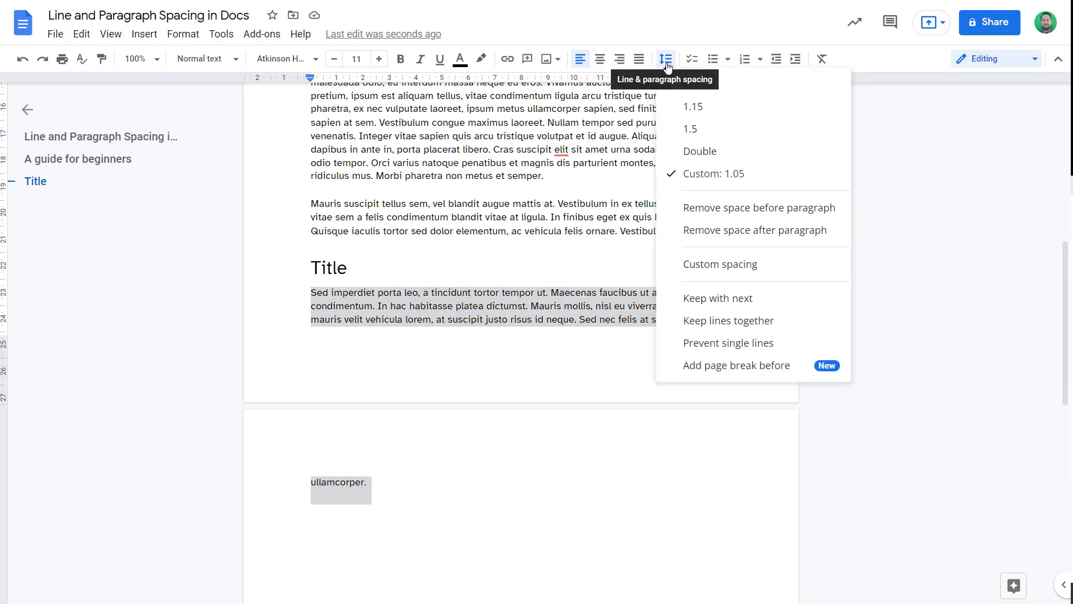
pyautogui.click(693, 351)
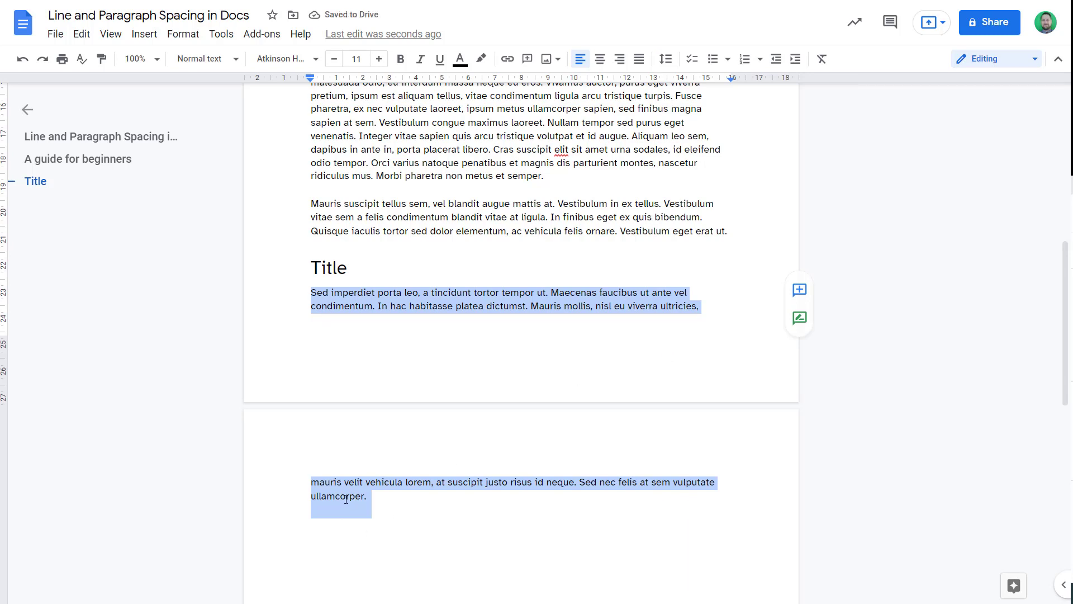
# Add a page break before the "Title" heading through its paragraph spacing options.
pyautogui.press('Up')
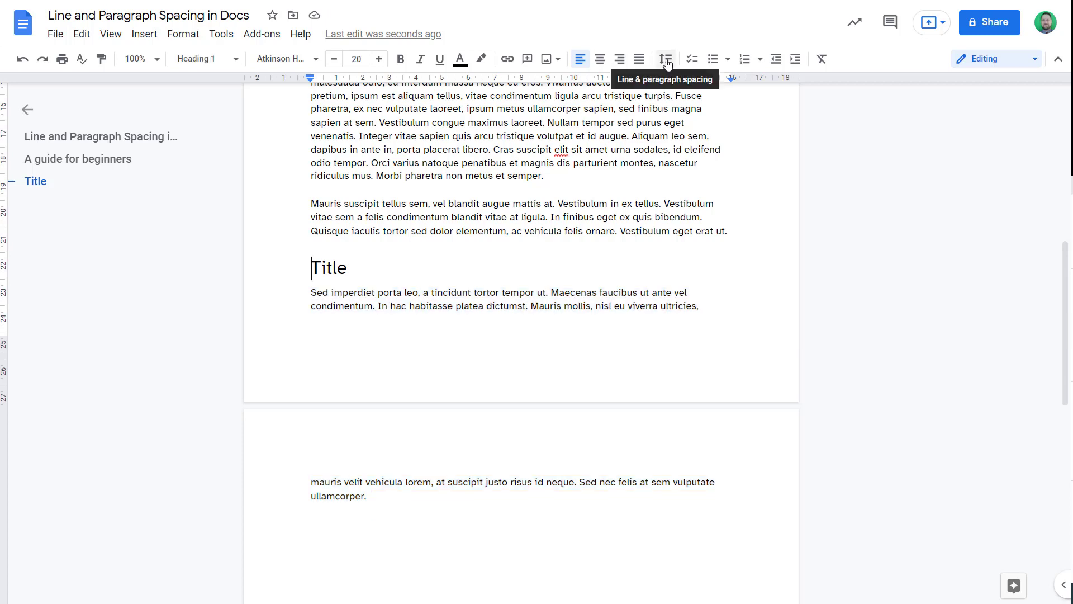
pyautogui.click(666, 59)
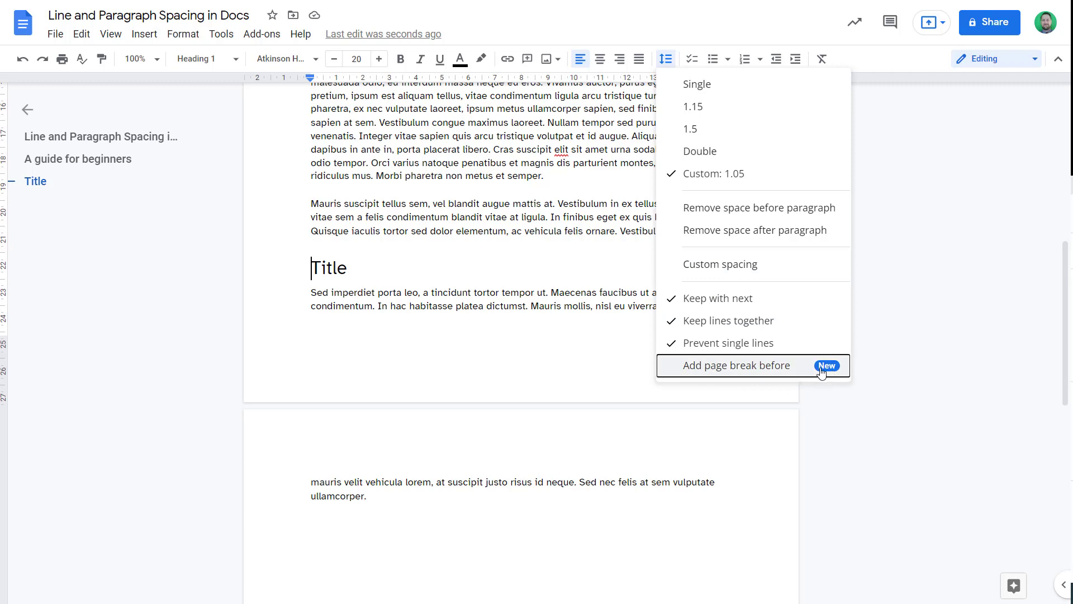
pyautogui.click(742, 373)
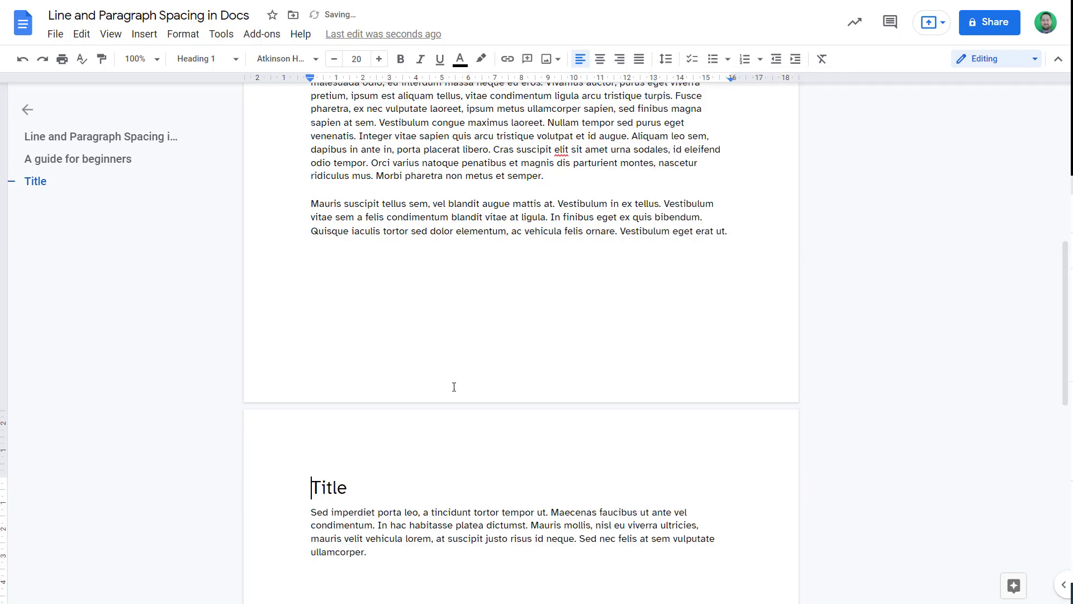
pyautogui.click(144, 33)
pyautogui.moveTo(169, 386)
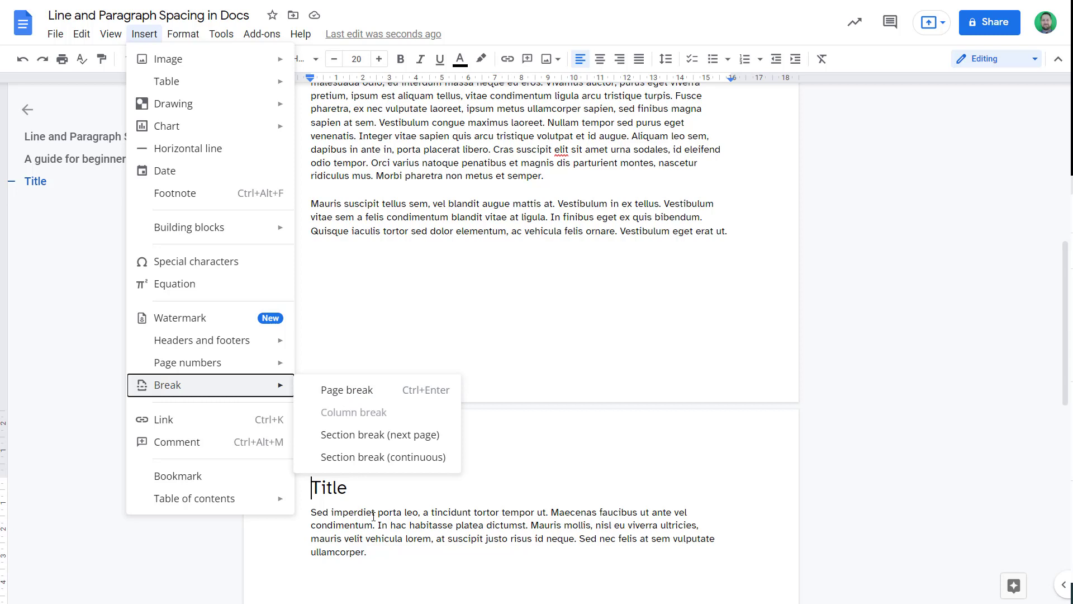
pyautogui.click(312, 487)
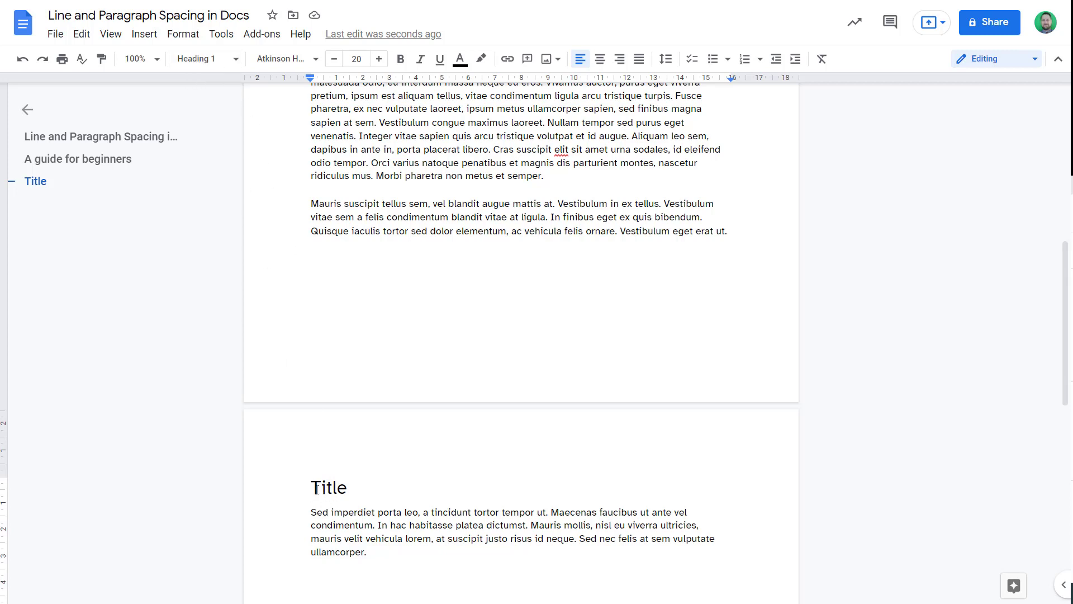
# Update the Heading 1 style to match the formatting of the "Title" heading.
pyautogui.moveTo(312, 487); pyautogui.dragTo(357, 489)
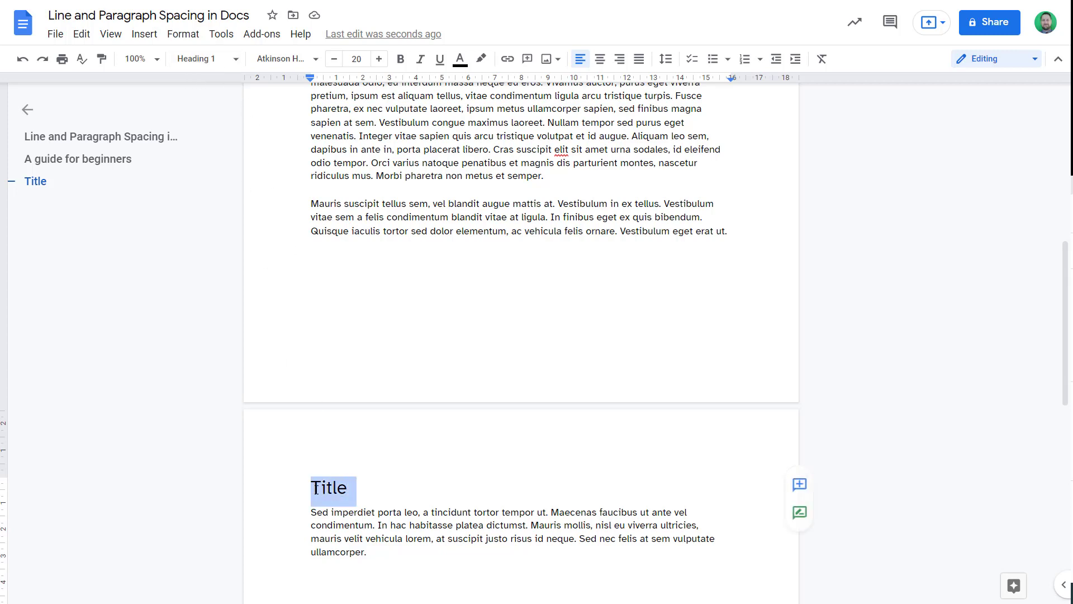
pyautogui.click(236, 62)
pyautogui.moveTo(277, 251)
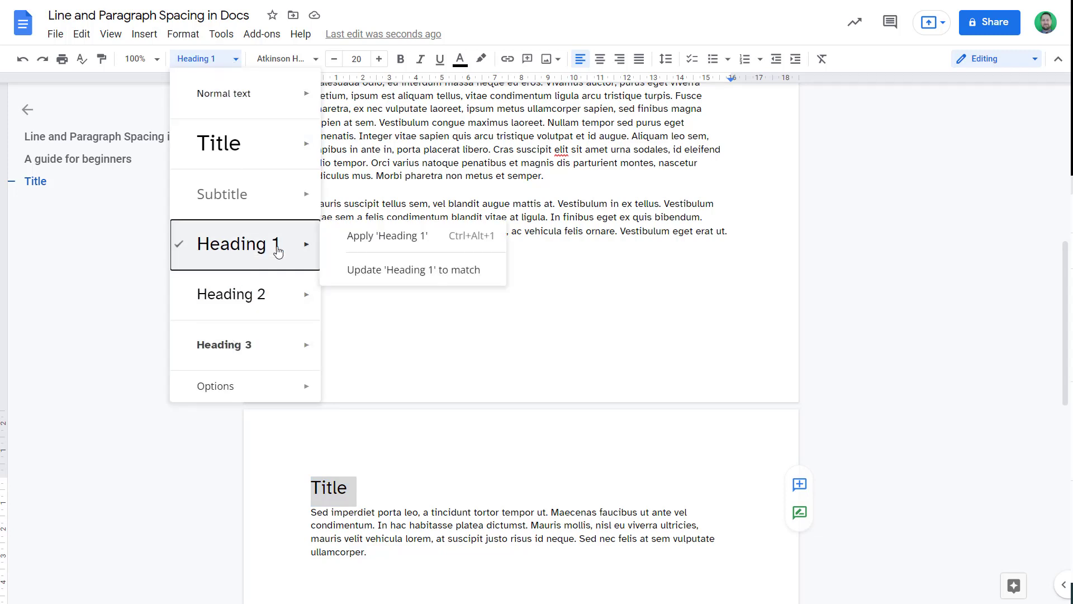
pyautogui.click(393, 271)
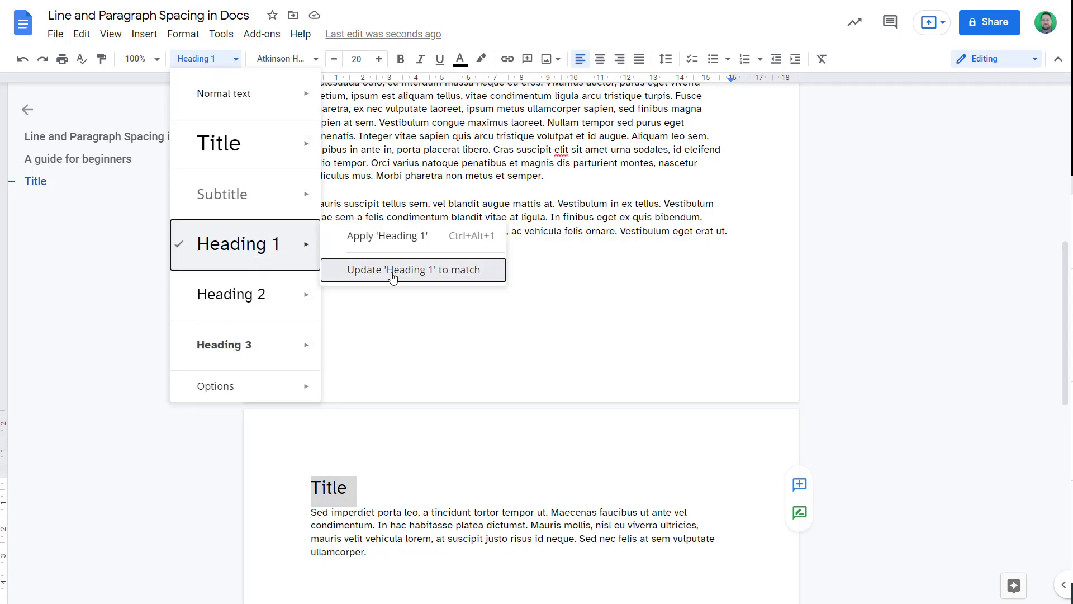
# Insert a "Heading 1" line above the "Phasellus sed risus" paragraph and apply the Heading 1 style to it.
pyautogui.scroll(7, 372, 375)
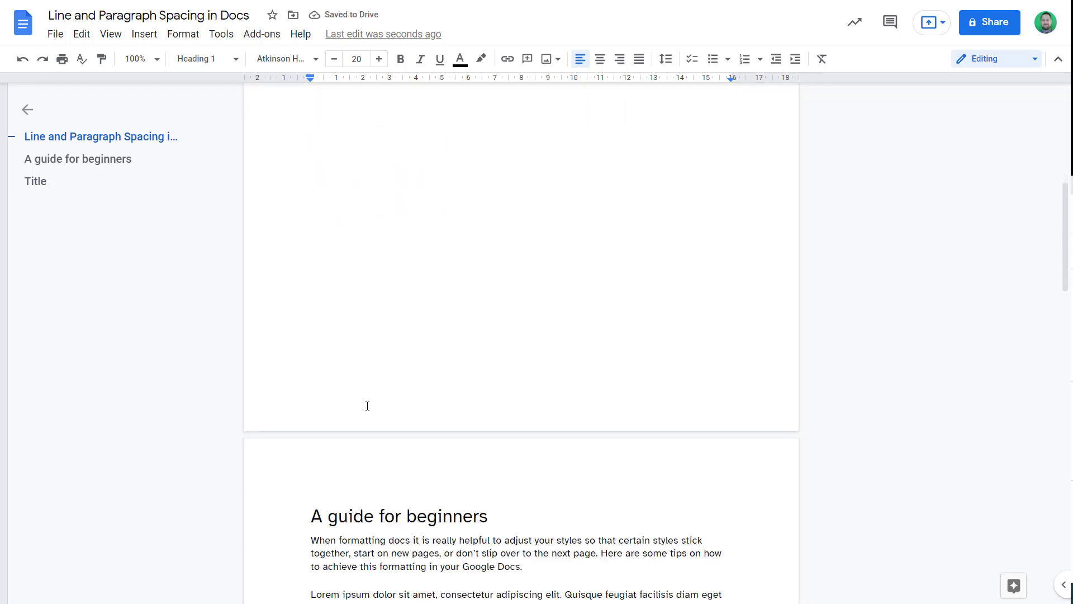
pyautogui.scroll(-3, 367, 405)
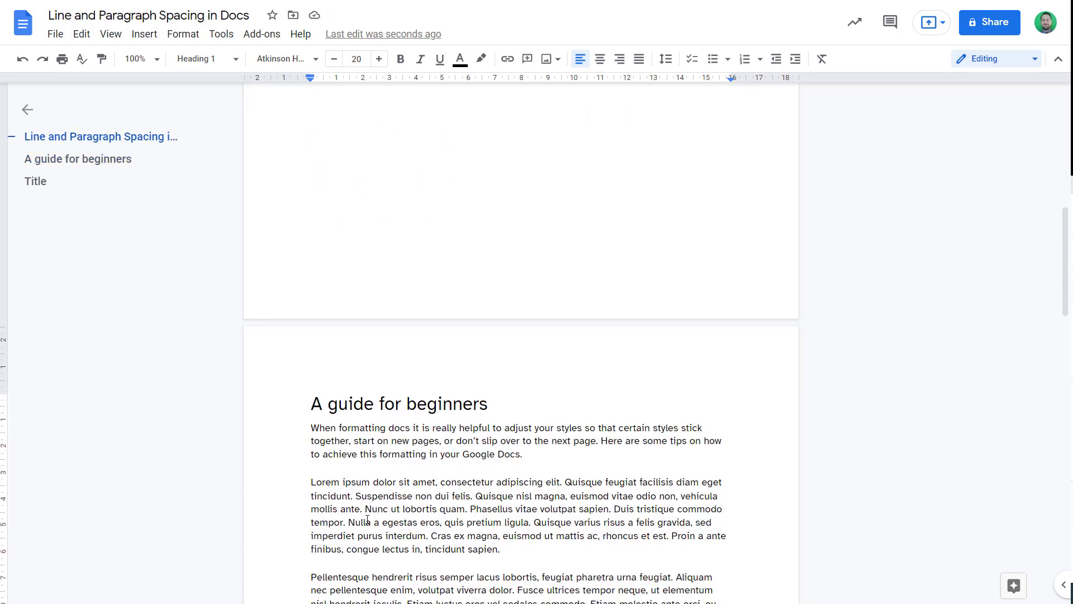
pyautogui.scroll(-3, 311, 404)
pyautogui.click(313, 409)
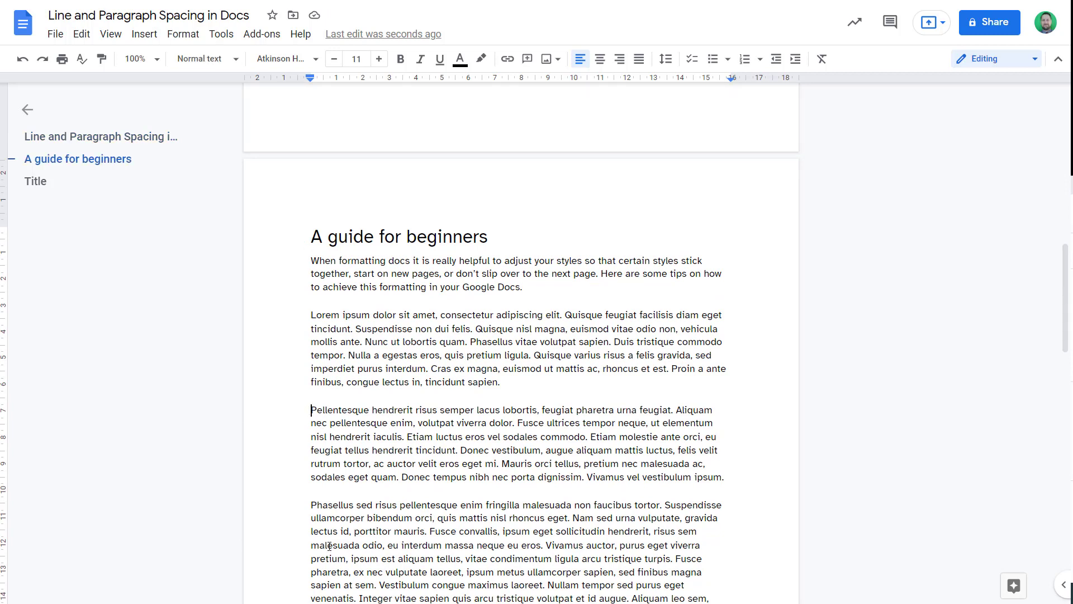
pyautogui.click(298, 501)
pyautogui.press('Return')
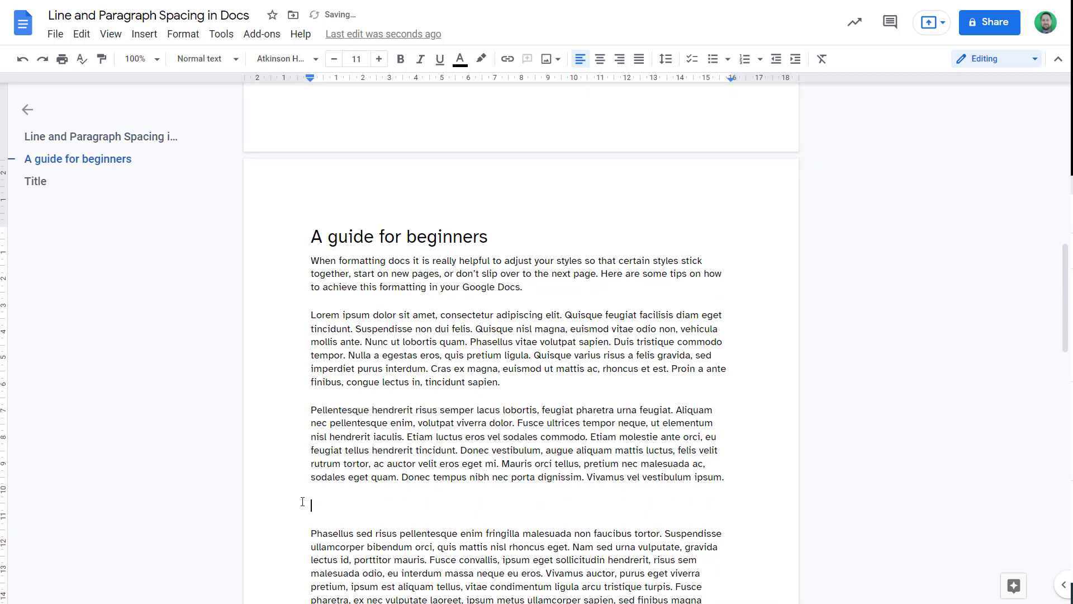
pyautogui.write('Heading 1')
pyautogui.click(216, 60)
pyautogui.click(207, 242)
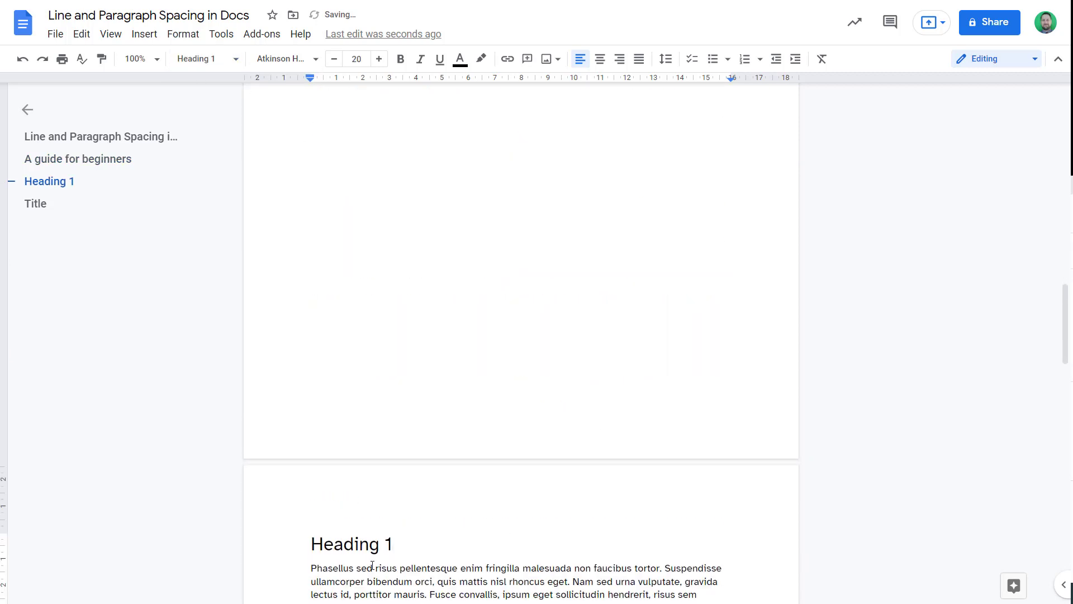
pyautogui.scroll(-6, 372, 566)
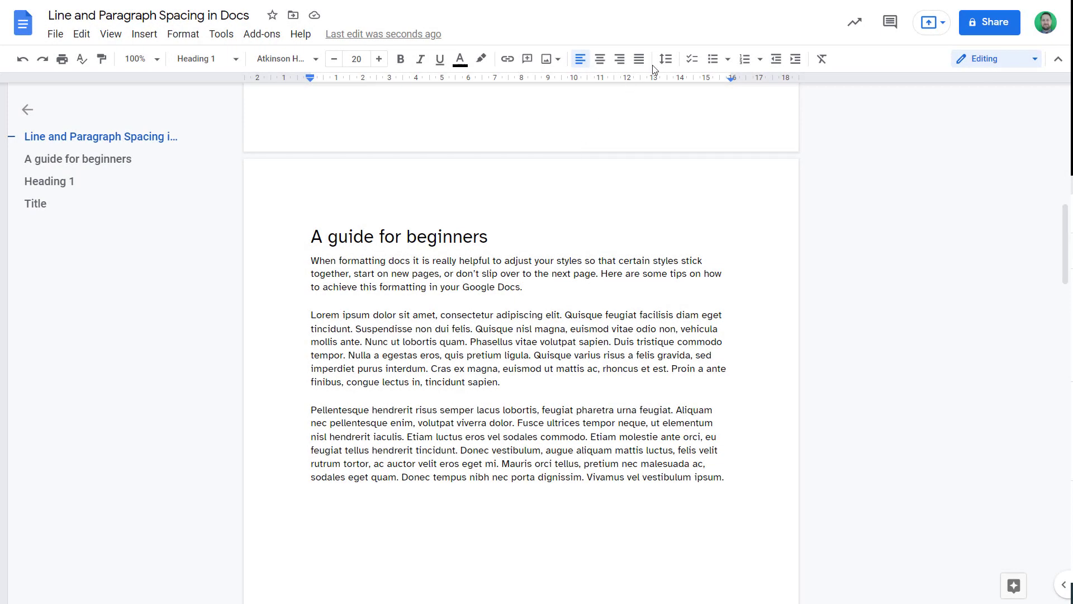
pyautogui.click(665, 61)
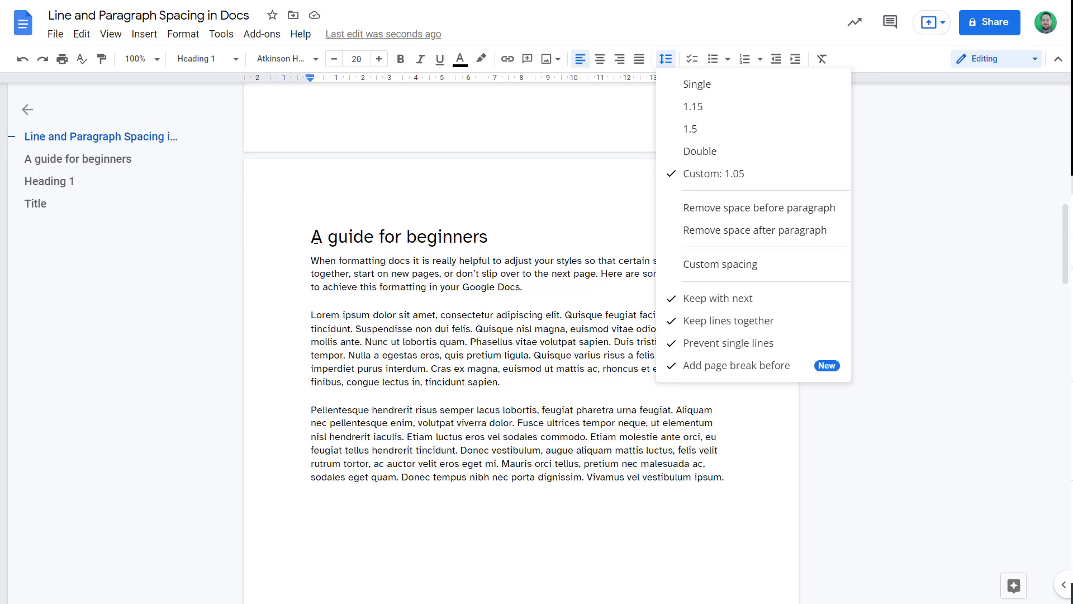
pyautogui.click(316, 239)
# Apply the Normal text style to the "When formatting docs" paragraph below "A guide for beginners".
pyautogui.scroll(-1, 316, 239)
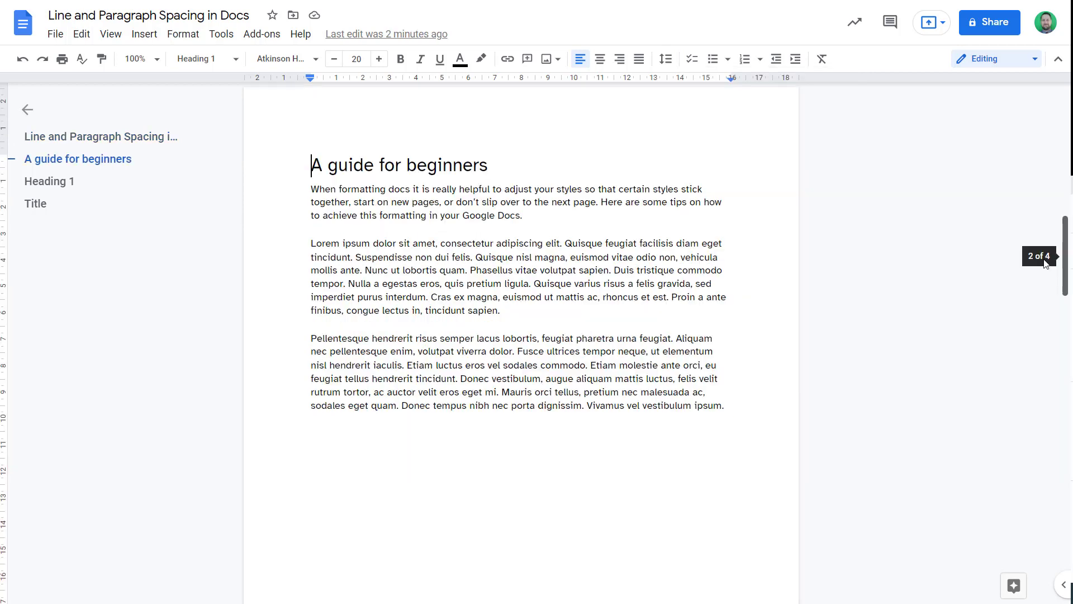
pyautogui.tripleClick(328, 190)
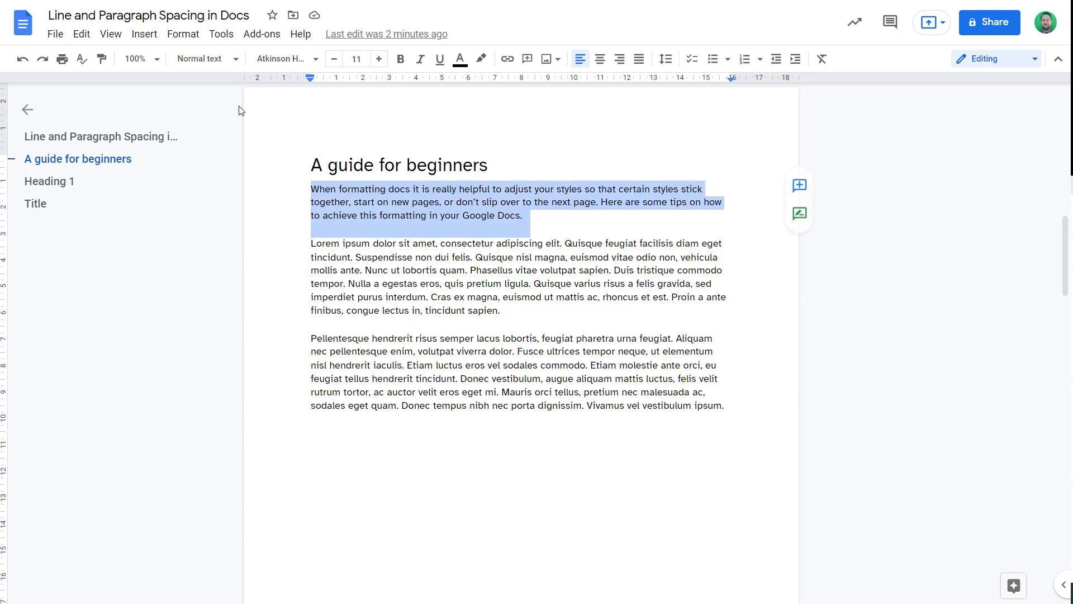
pyautogui.click(204, 59)
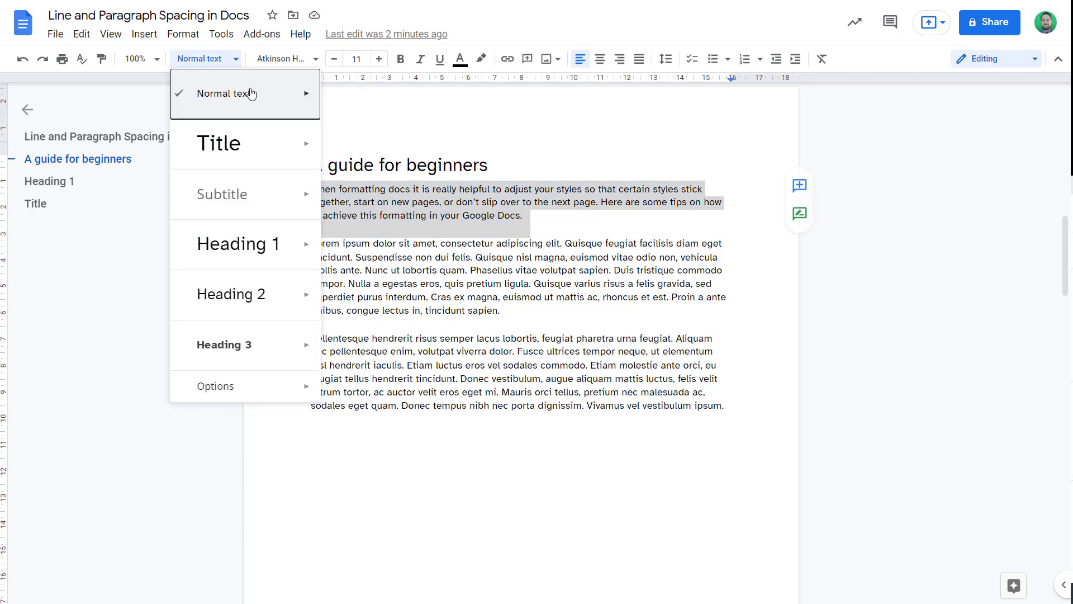
pyautogui.click(239, 92)
pyautogui.click(225, 59)
pyautogui.moveTo(288, 93)
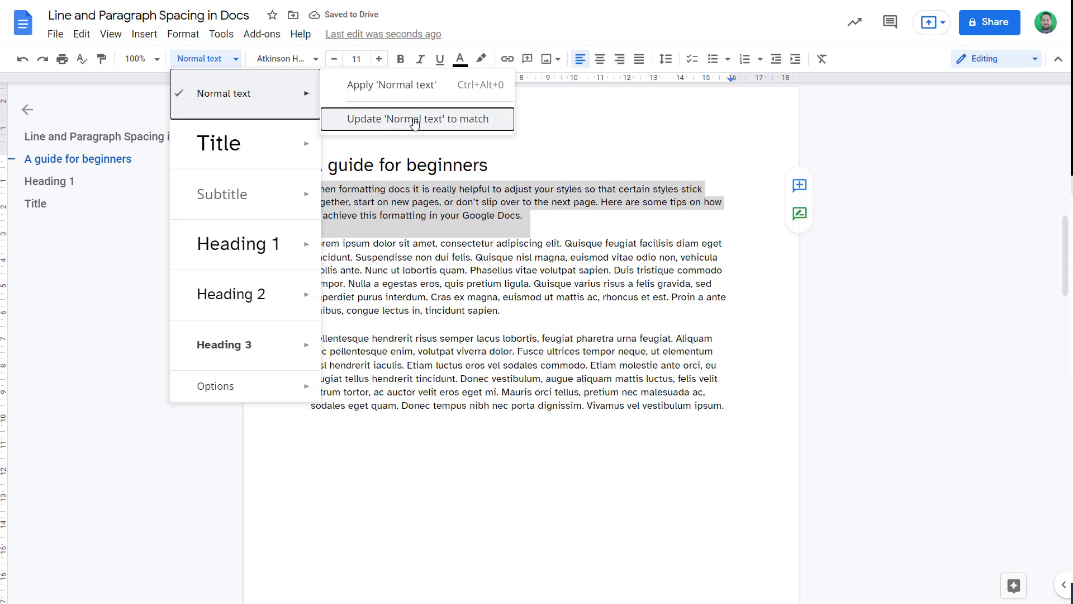
pyautogui.moveTo(296, 147)
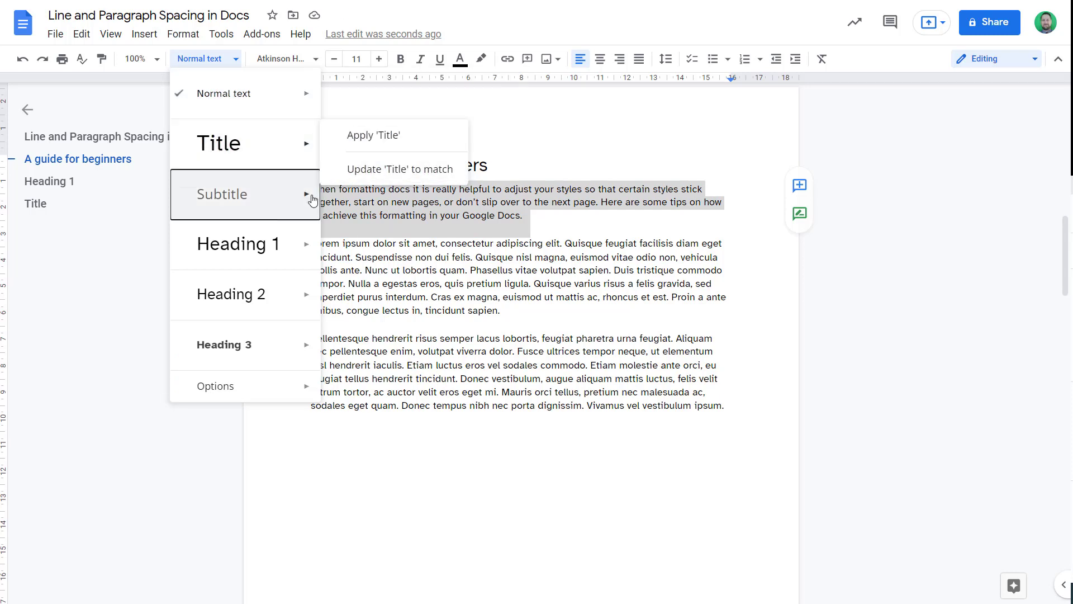
pyautogui.moveTo(310, 200)
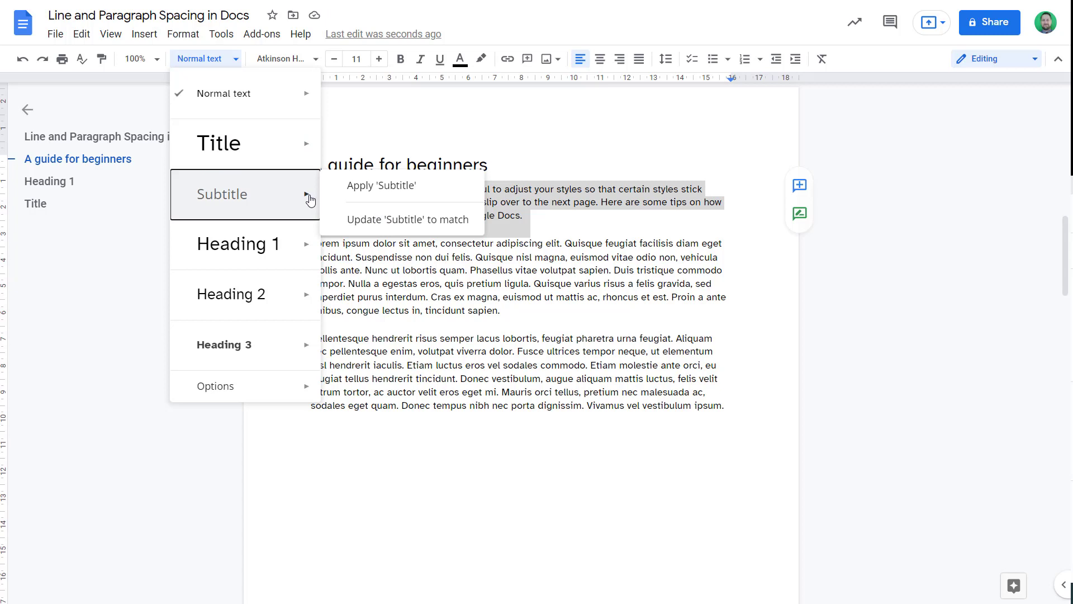
pyautogui.moveTo(278, 397)
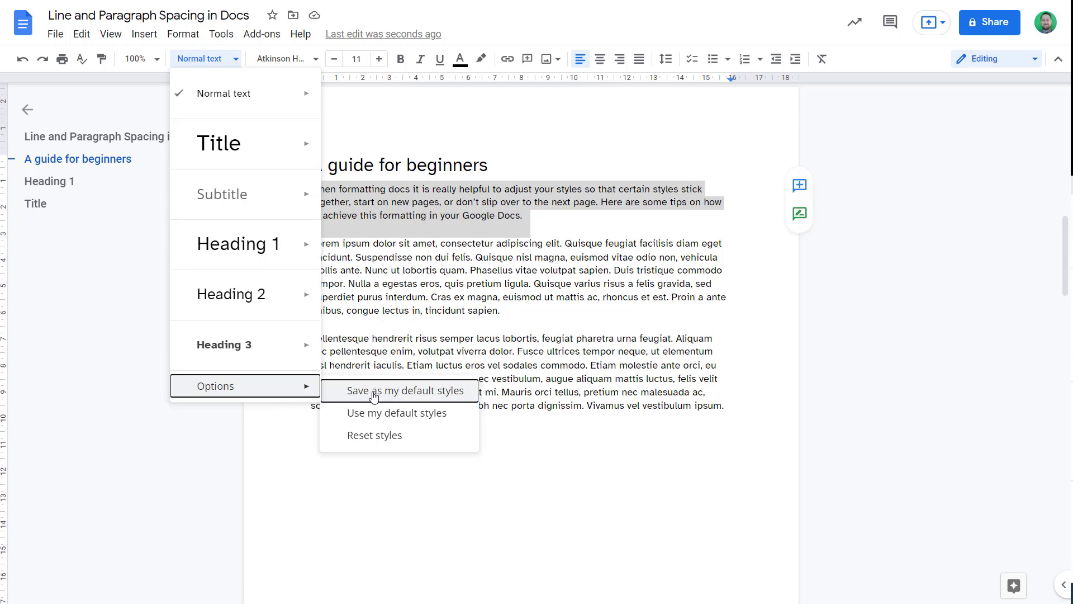
pyautogui.click(546, 271)
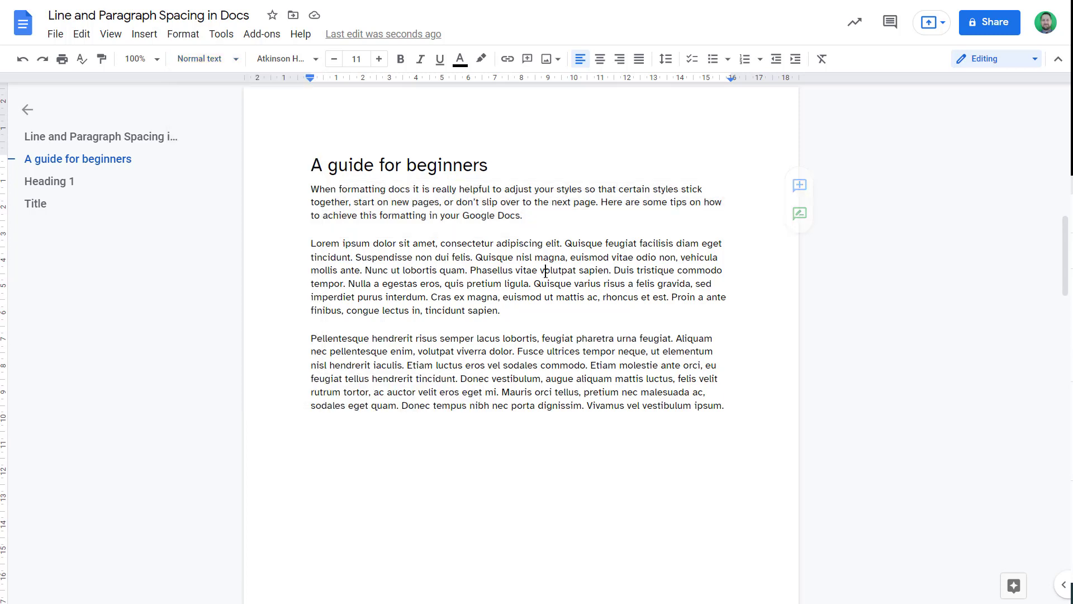